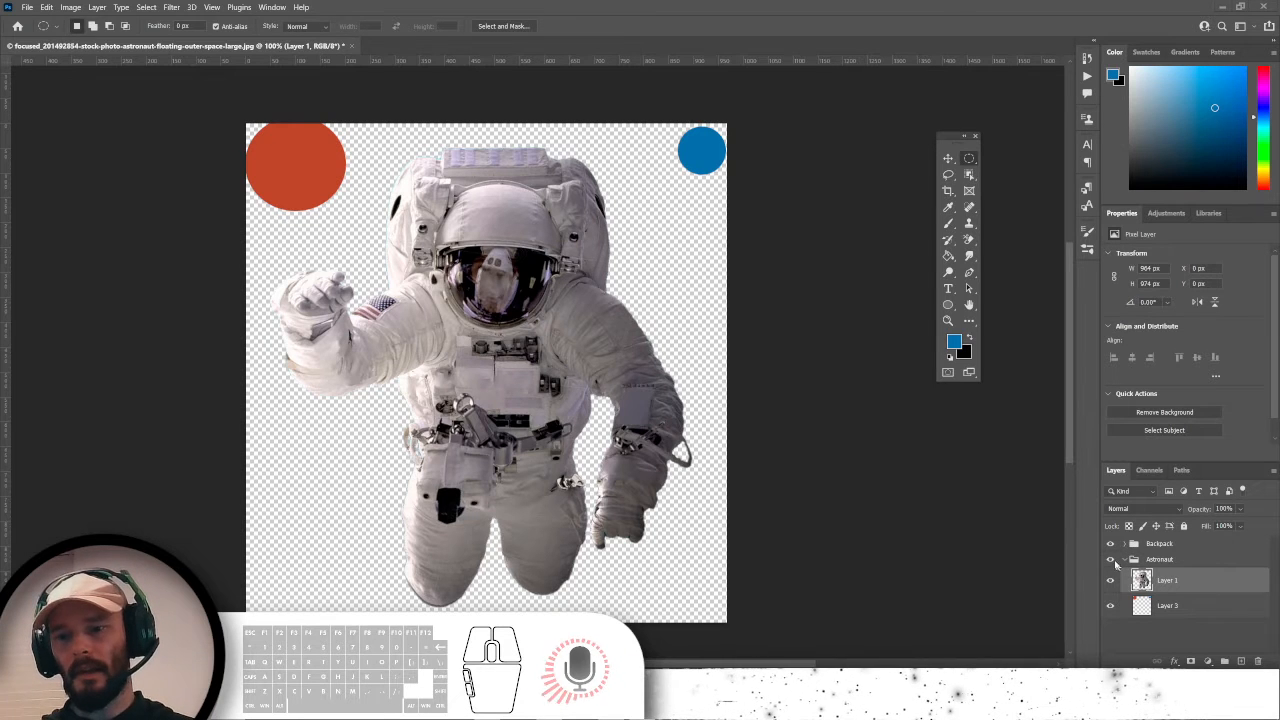
Toggle the visibility of the Backpack and Astronaut groups and Layer 1 to examine how the cut-out is separated.
left_click(1111, 559)
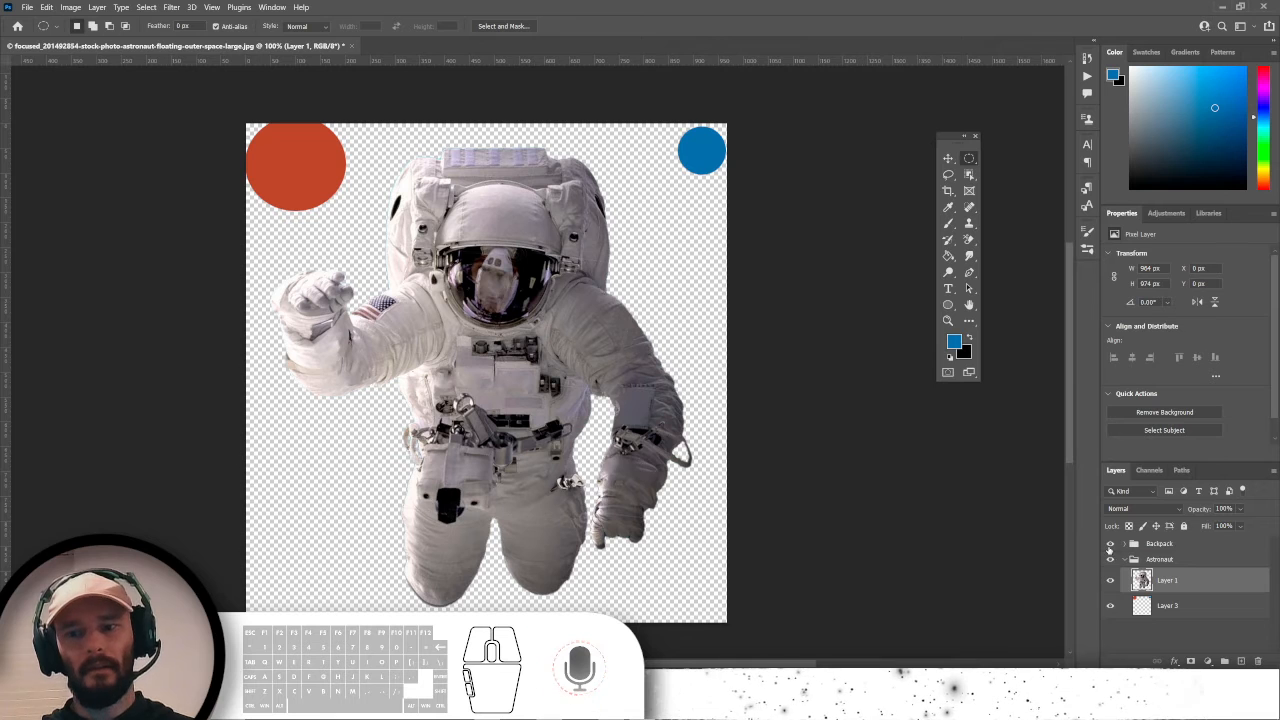
left_click(1110, 560)
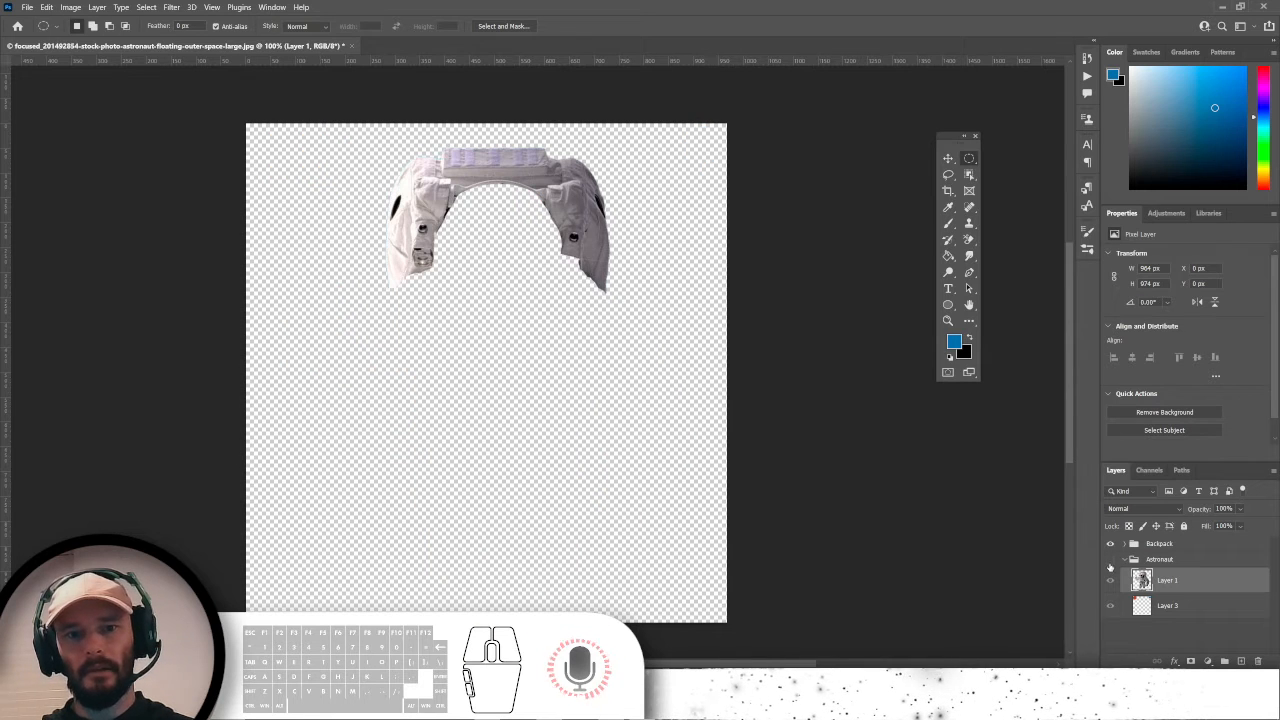
left_click(1110, 559)
left_click(1110, 544)
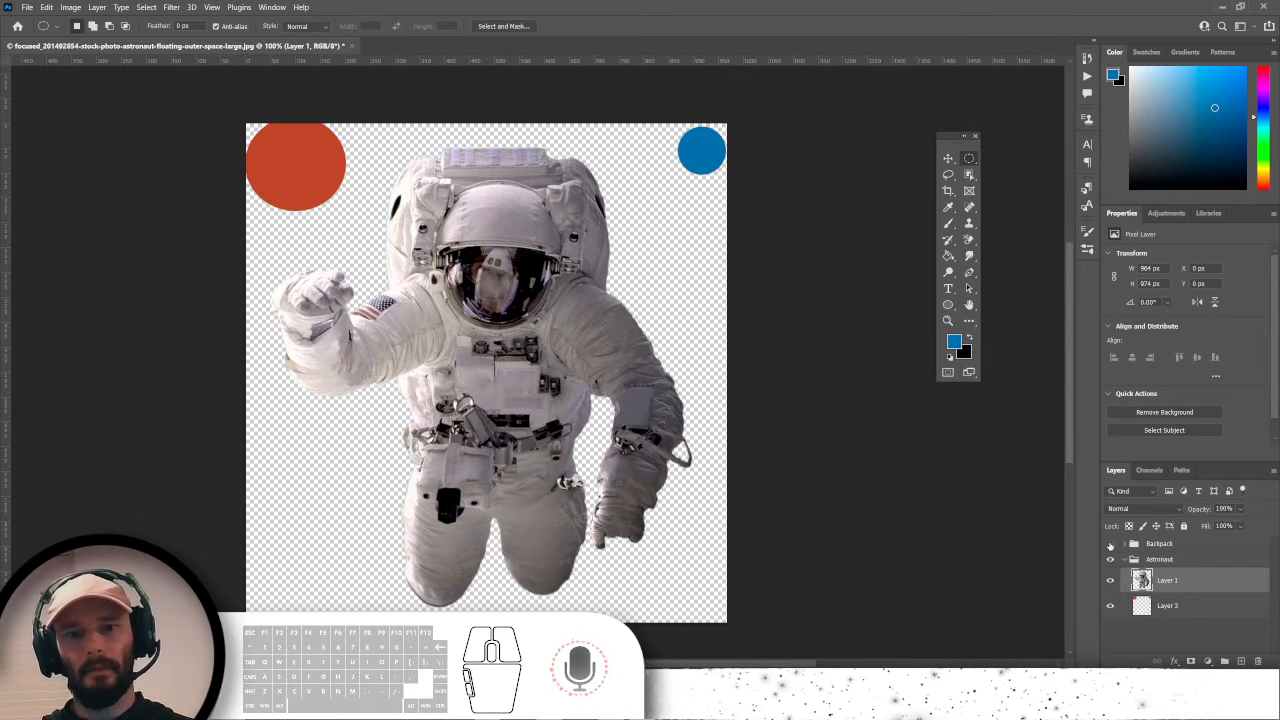
left_click(1110, 545)
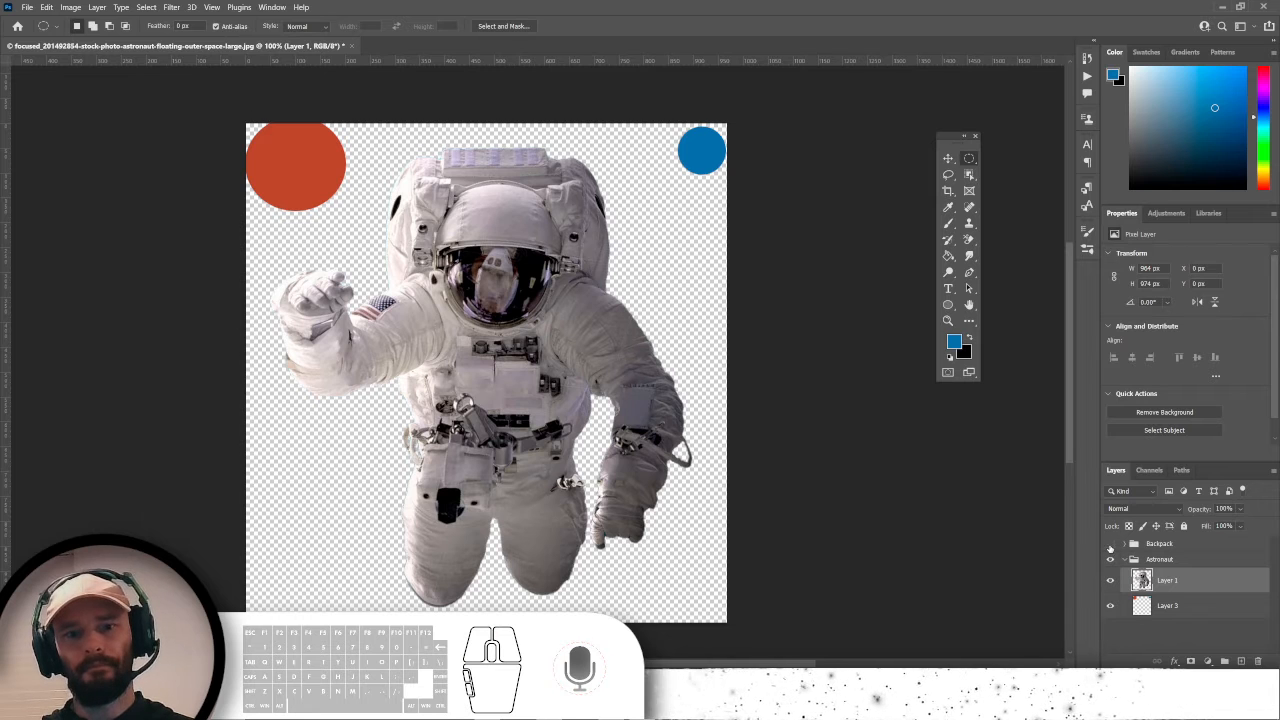
left_click(1110, 560)
left_click(1110, 560)
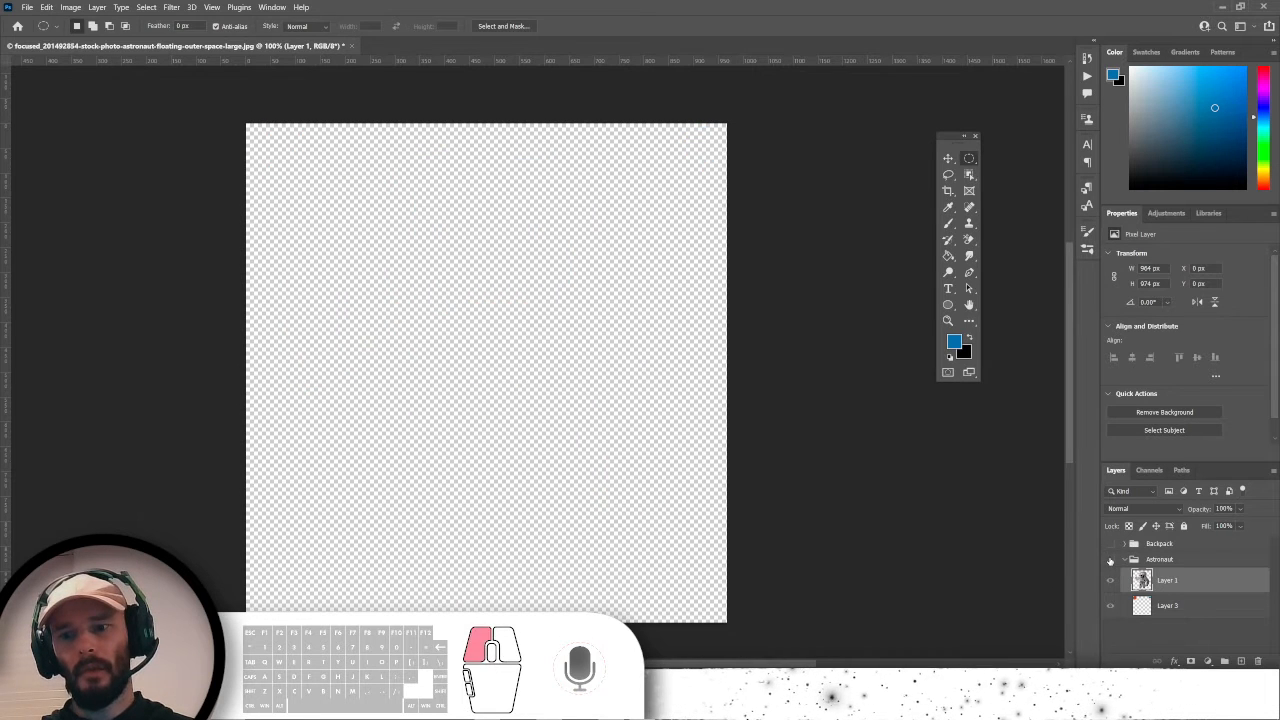
left_click(1111, 545)
left_click(1111, 546)
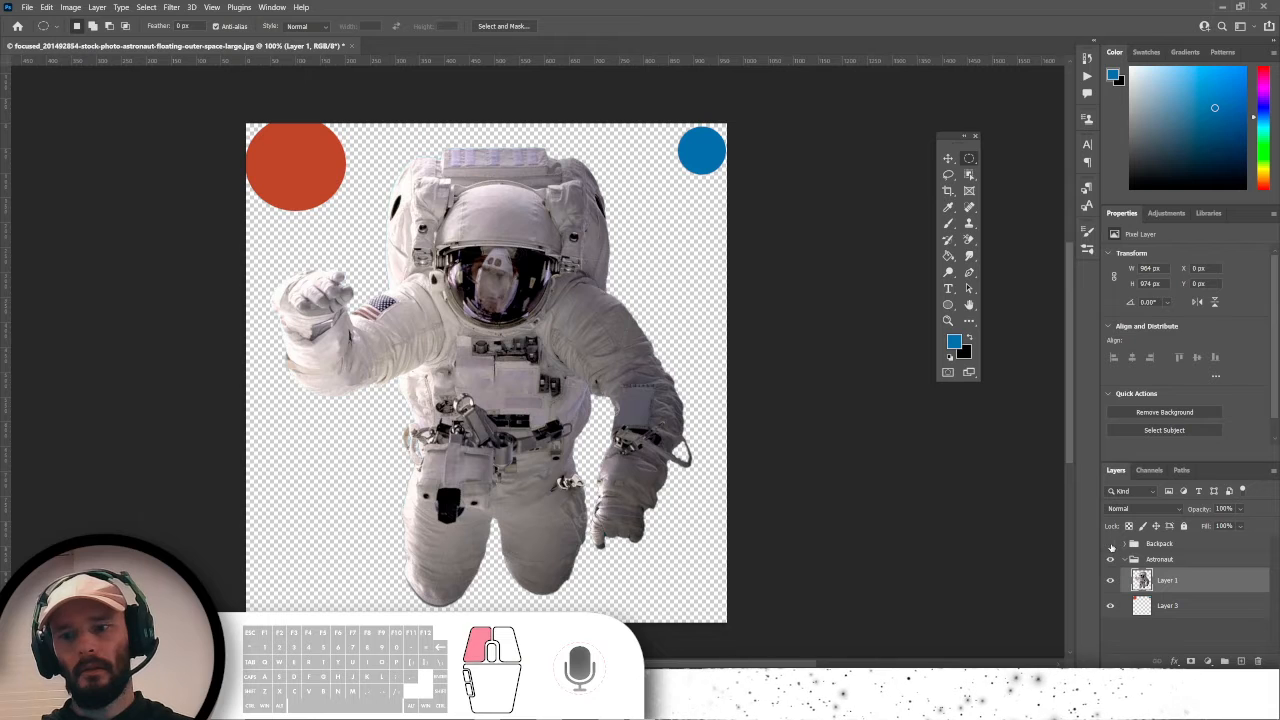
left_click(1110, 581)
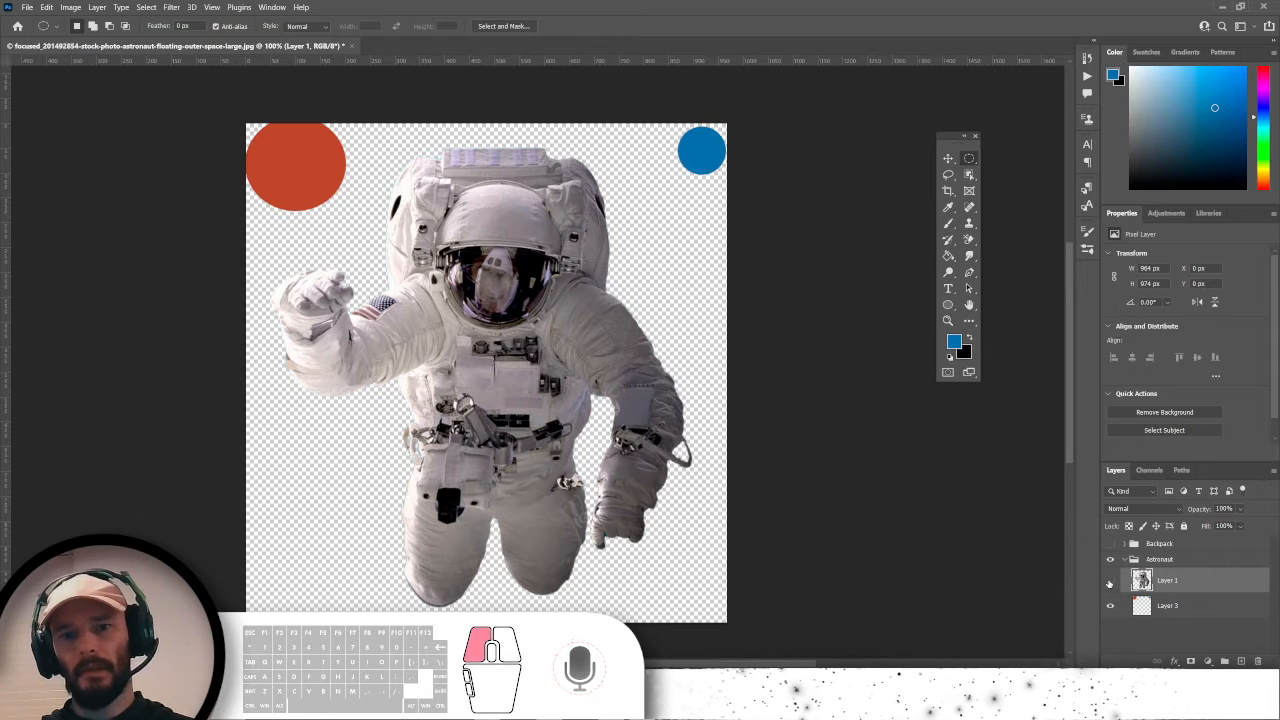
left_click(1110, 581)
left_click(1110, 545)
Load the backpack layer's outline as a selection and toggle that layer's visibility to compare it with the astronaut layer.
left_click(1146, 546)
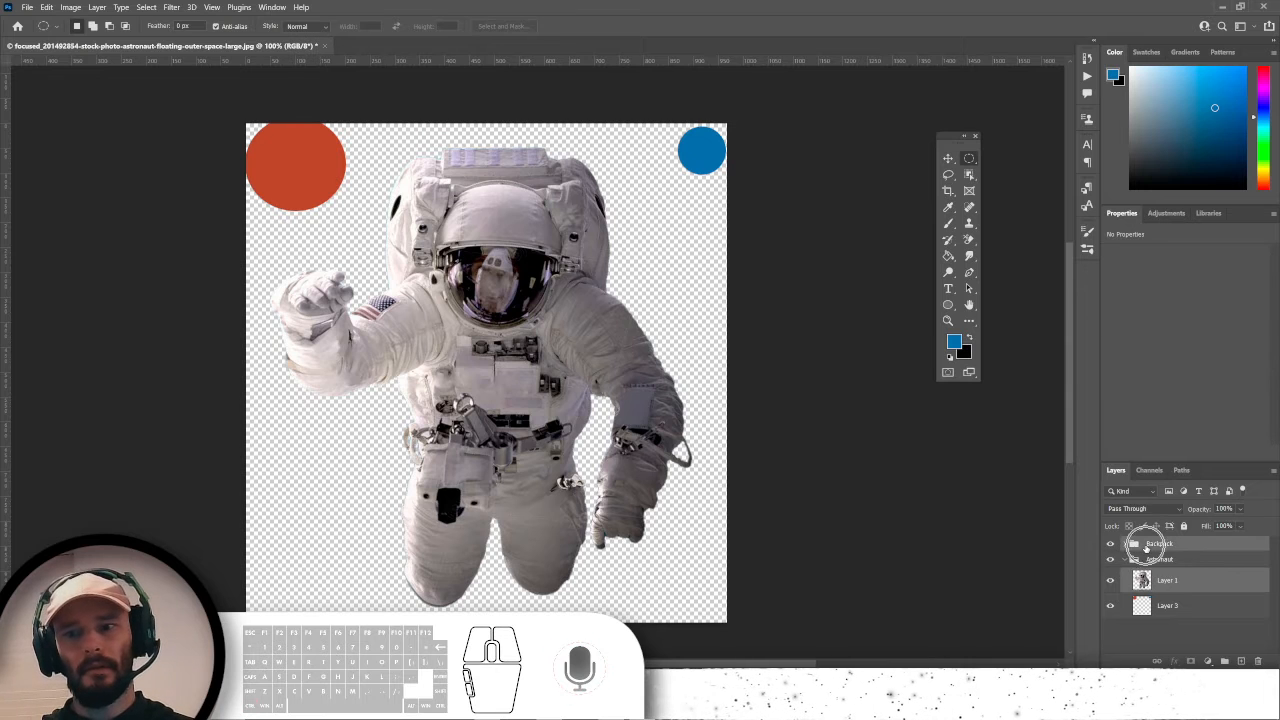
left_click(1124, 546)
left_click(1141, 568, "ctrl")
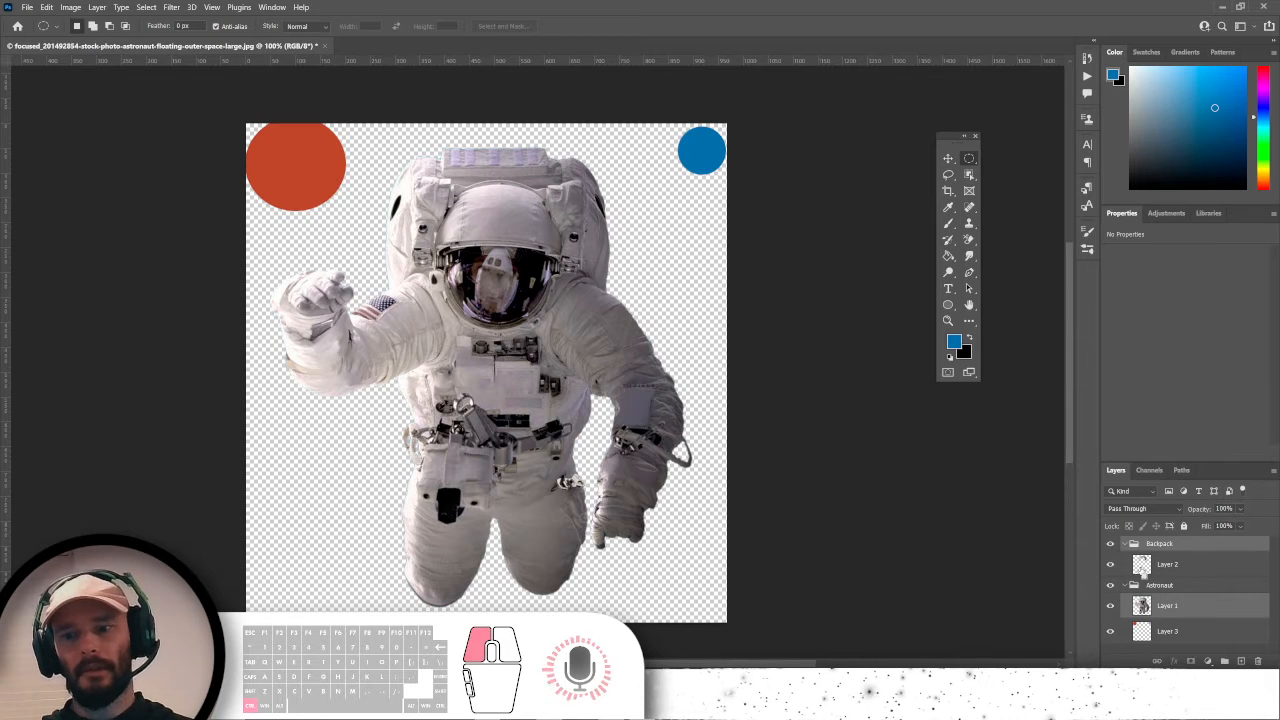
left_click(1138, 600)
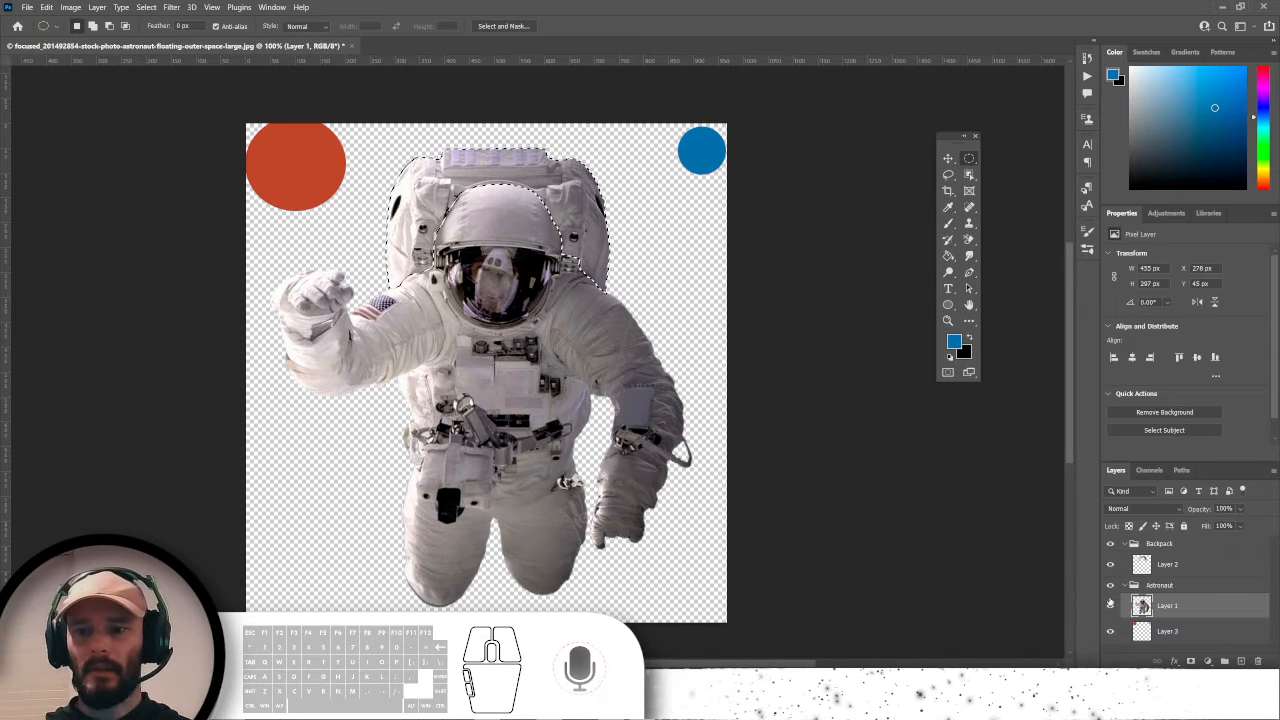
left_click(1110, 564)
left_click(1110, 564)
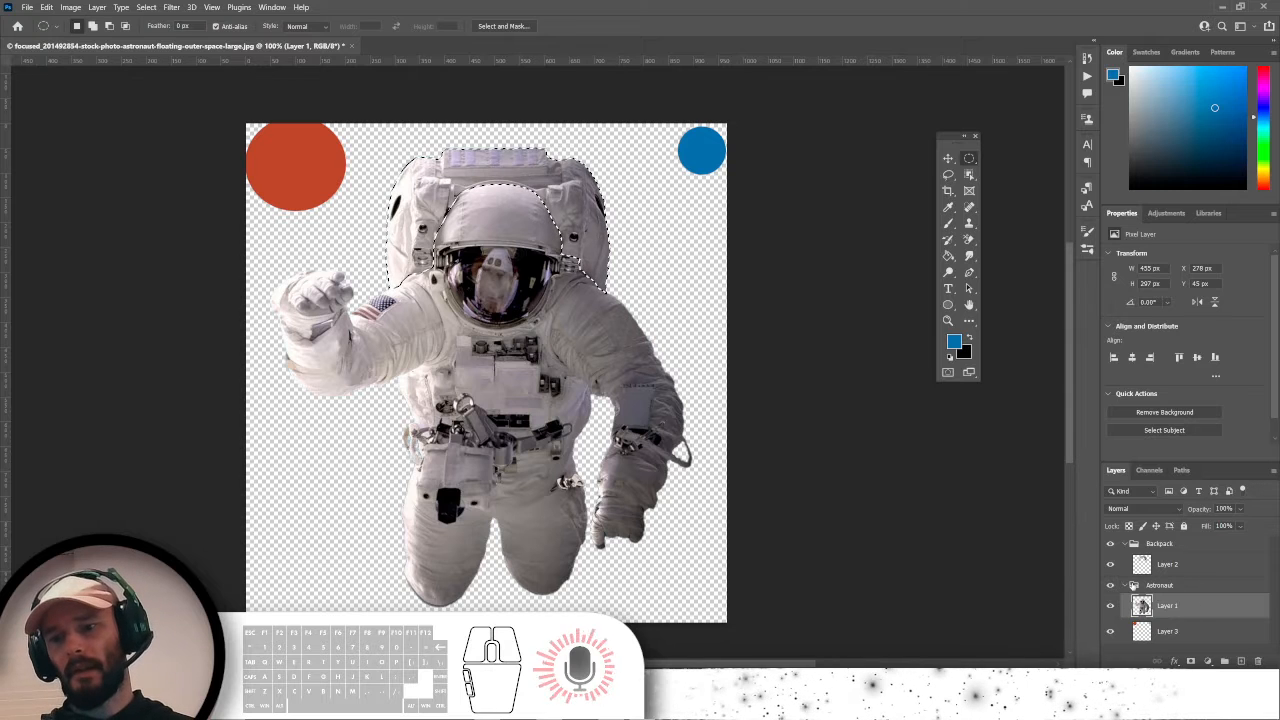
Collapse the Backpack and Astronaut groups, combine both into one parent group, and clear the selection outline.
left_click(1127, 585)
left_click(1127, 543)
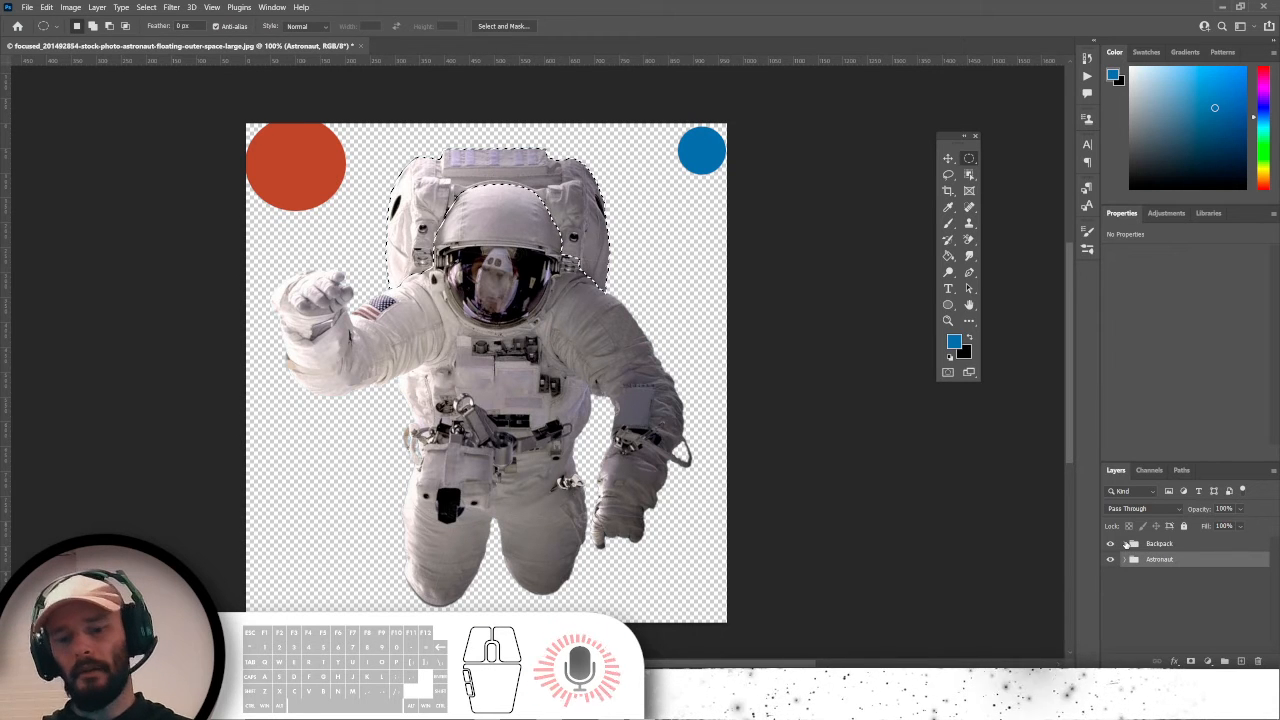
key("ctrl+g")
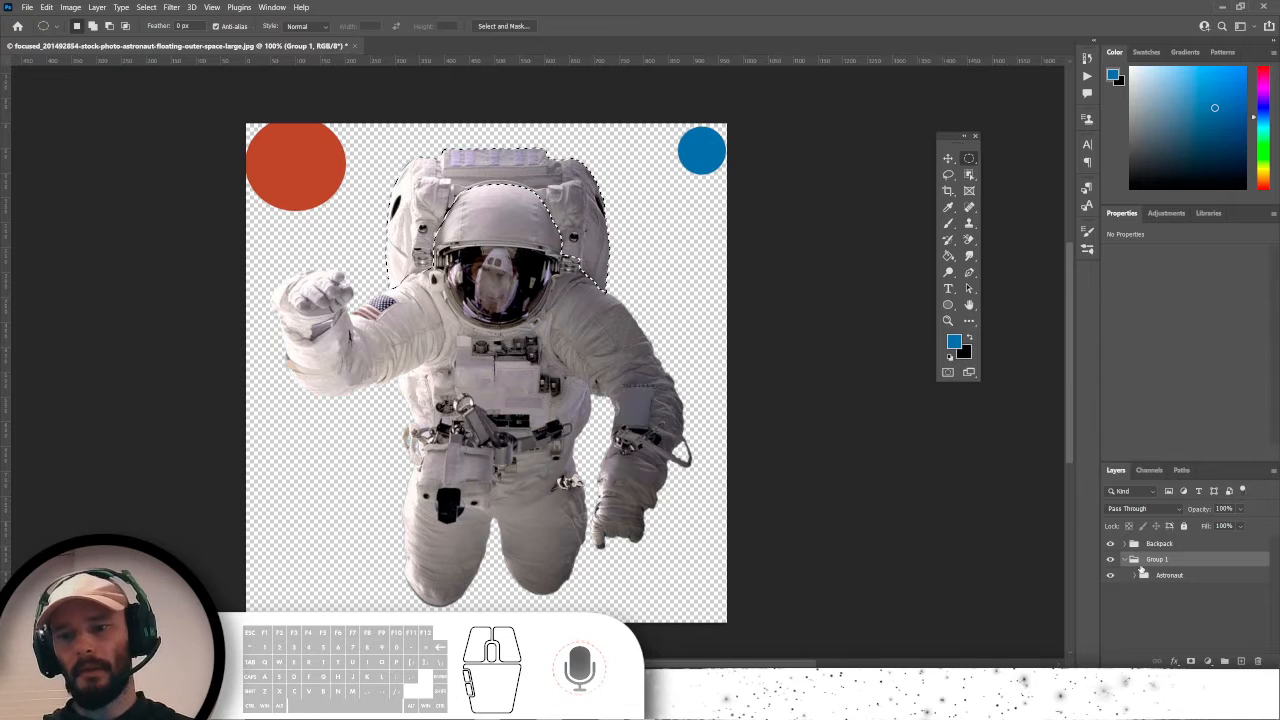
key("ctrl+z")
left_click(1151, 547, "shift")
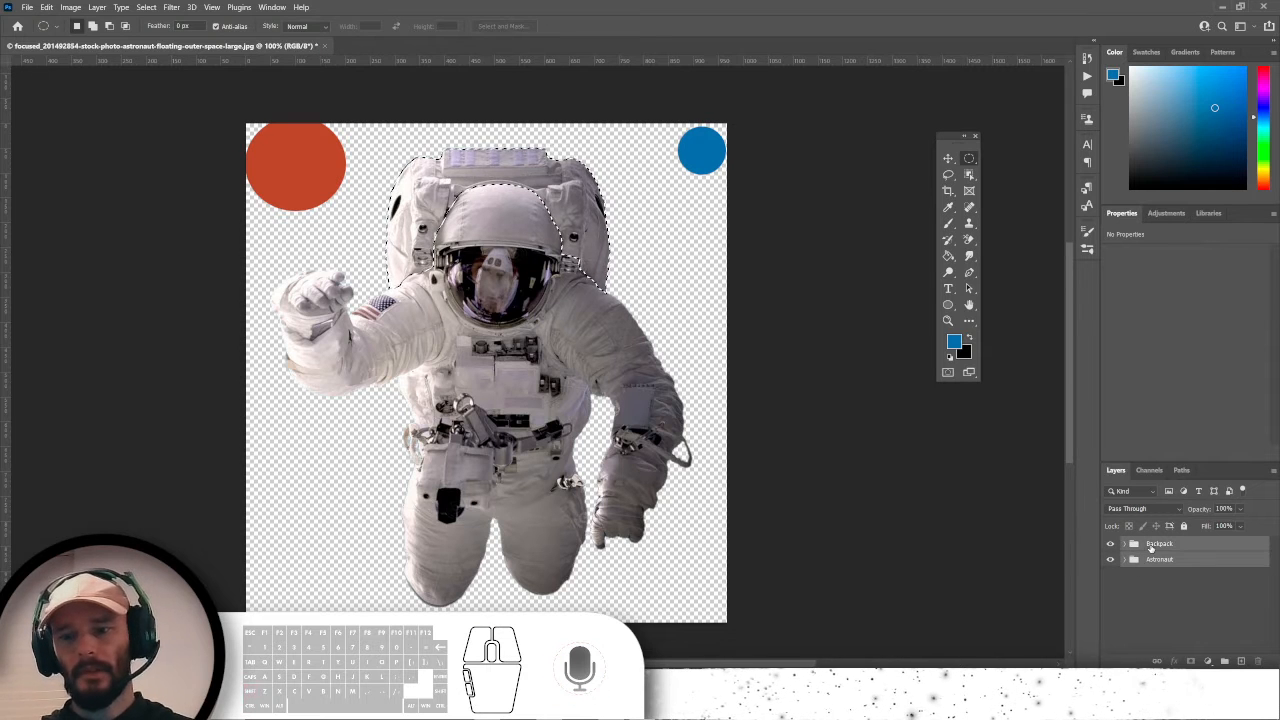
key("ctrl+g")
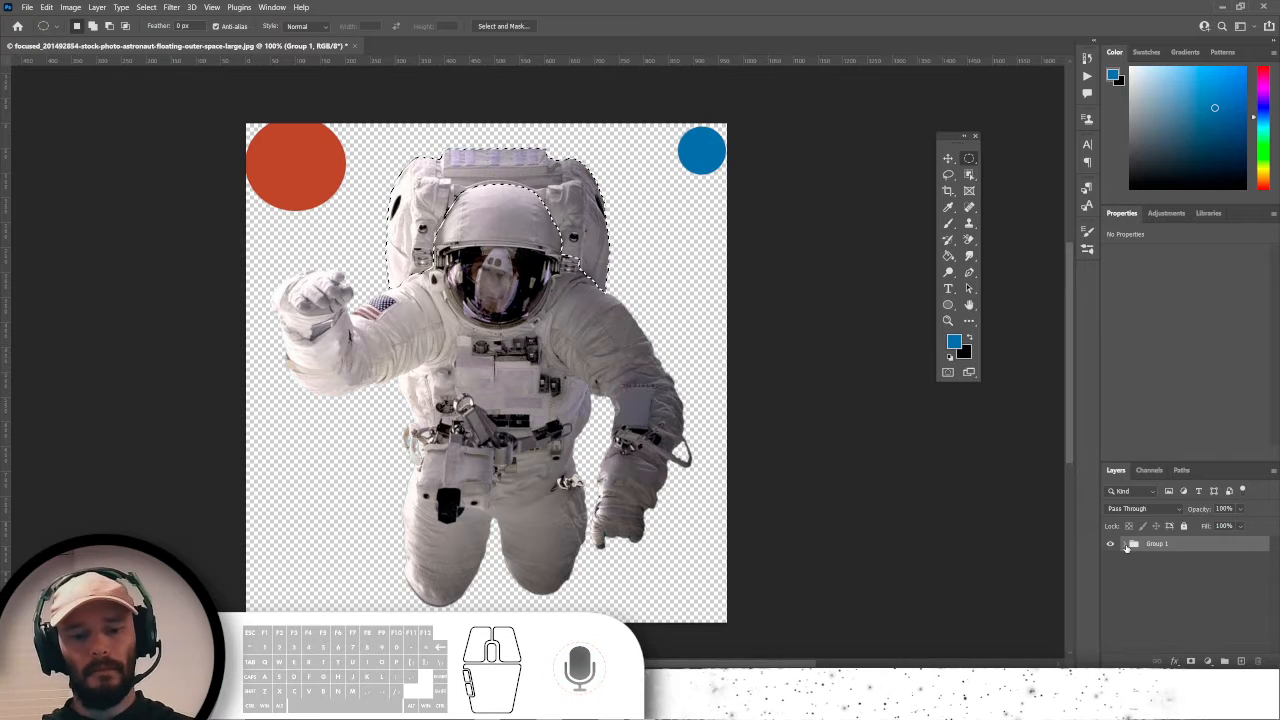
key("ctrl+d")
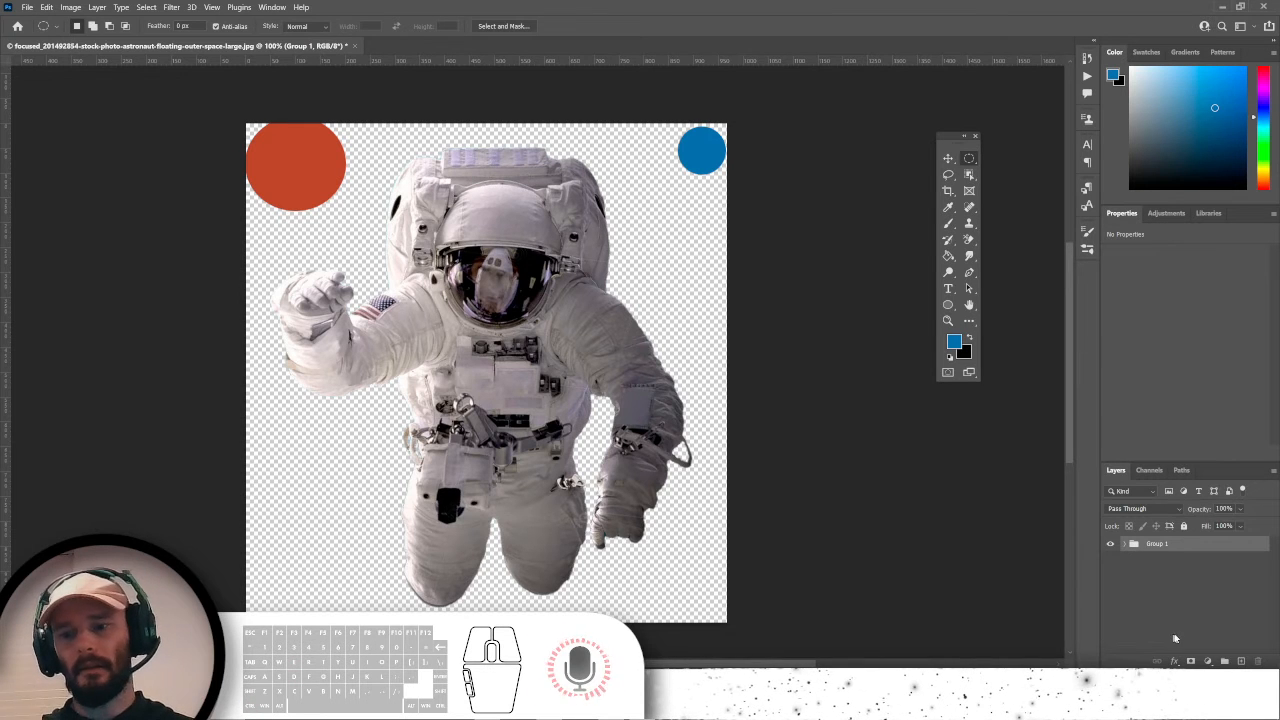
Add a Curves adjustment that darkens the midtones, with a shadow point at input 54, output 12 and the white point at 221, 250.
left_click(1208, 661)
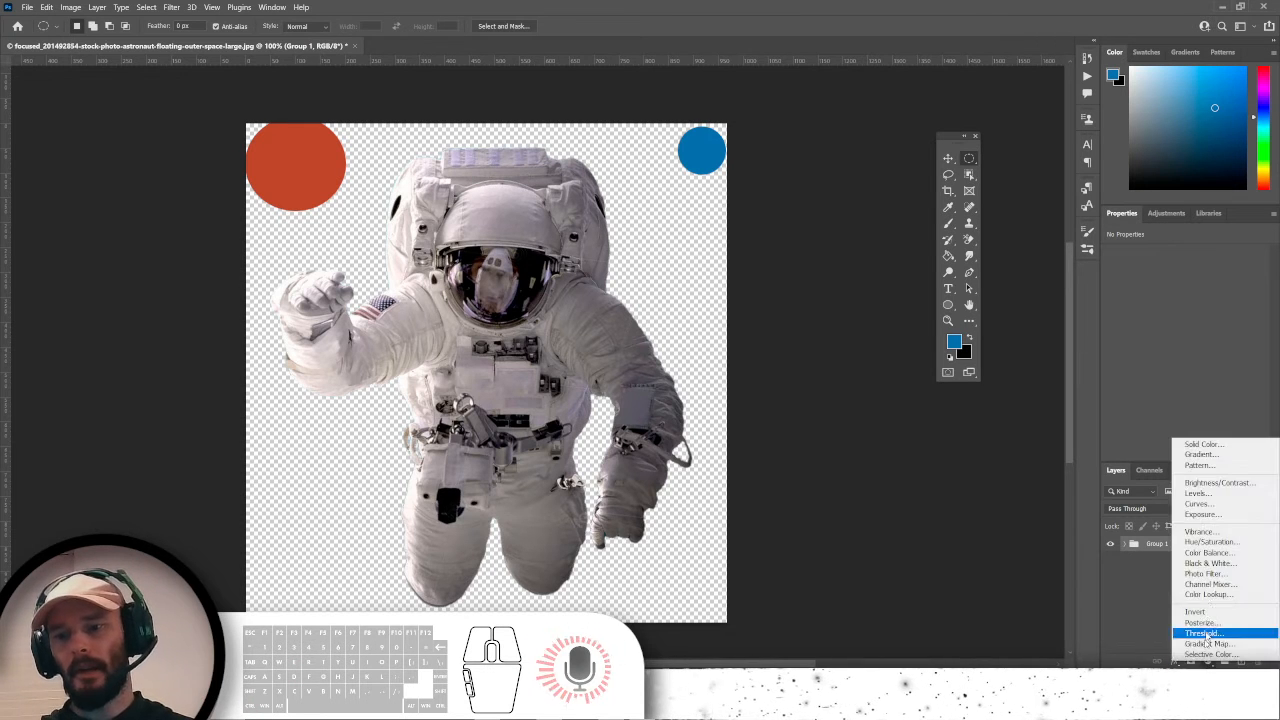
left_click(1203, 505)
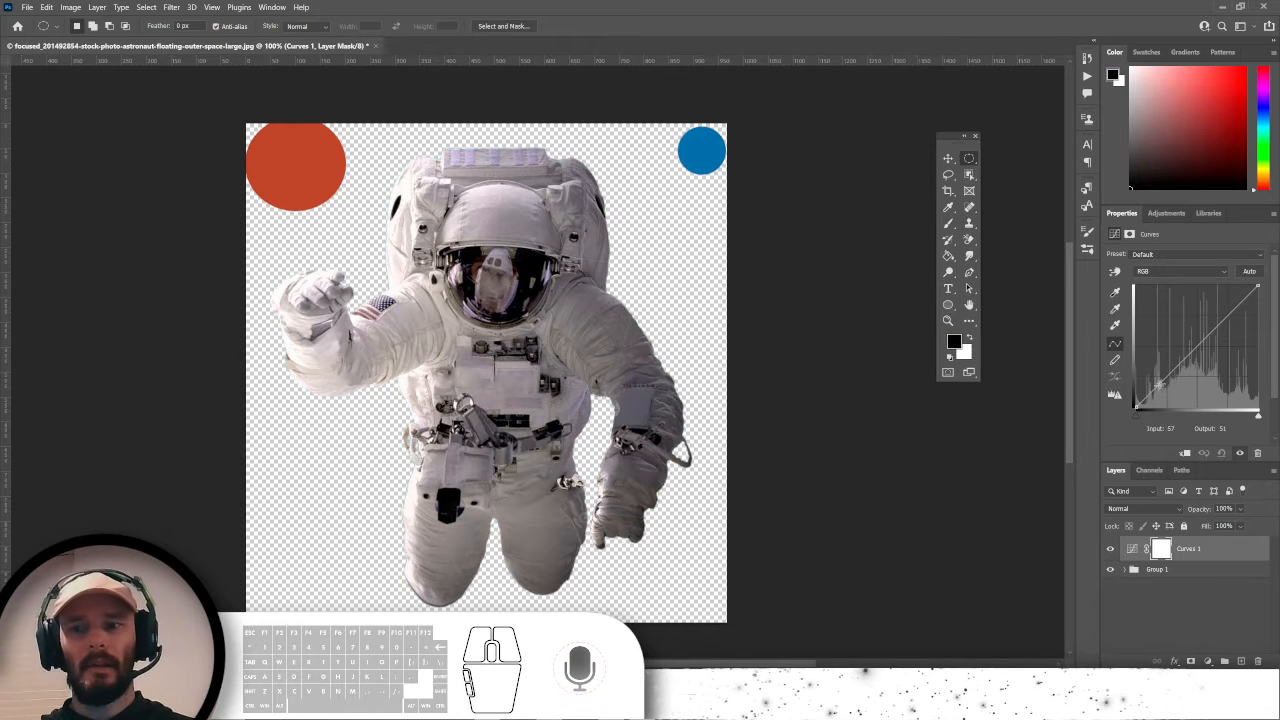
left_click_drag(1259, 415, 1238, 418)
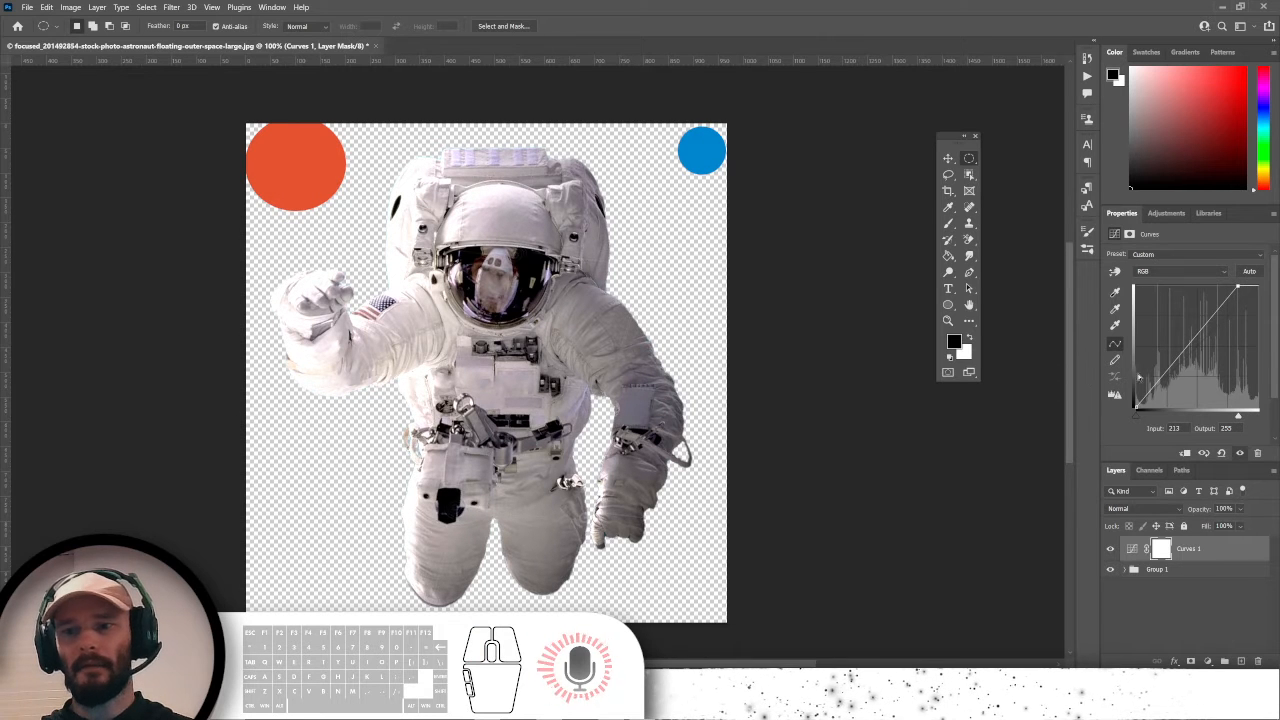
left_click_drag(1159, 381, 1210, 358)
left_click_drag(1169, 399, 1162, 402)
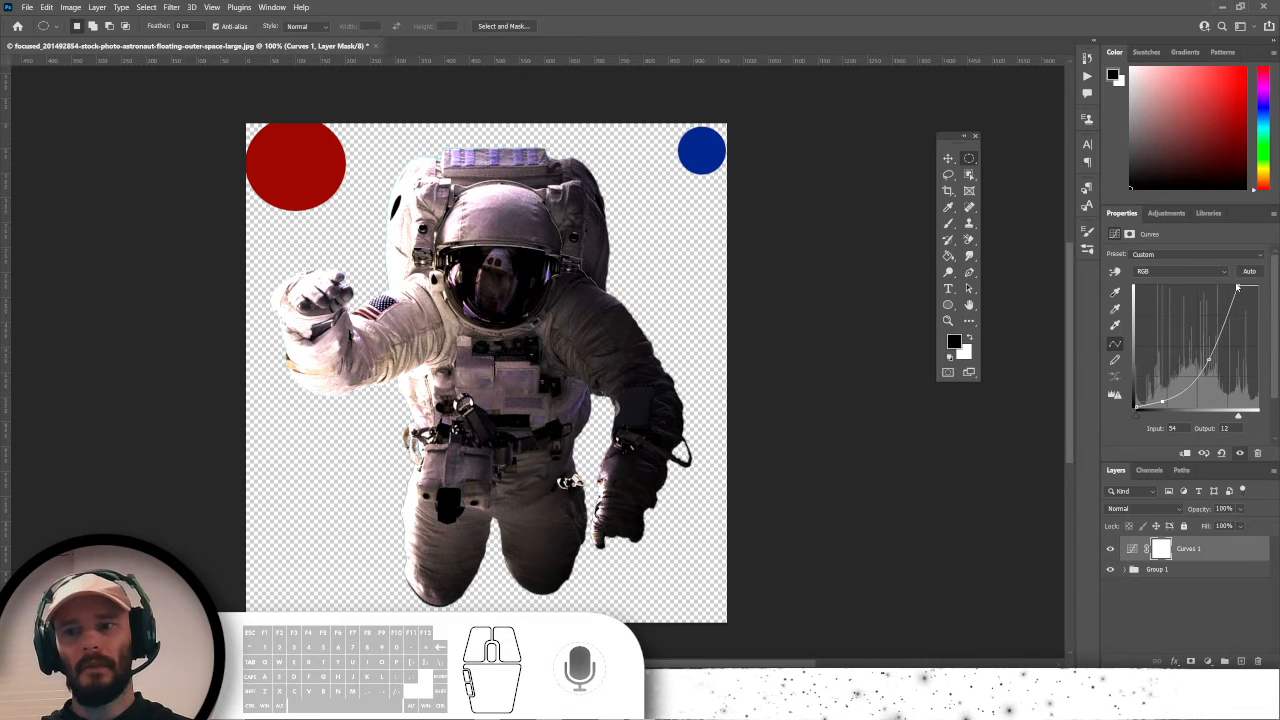
mouse_move(1238, 289)
left_mouse_down()
mouse_move(1245, 312)
mouse_move(1241, 290)
left_mouse_up()
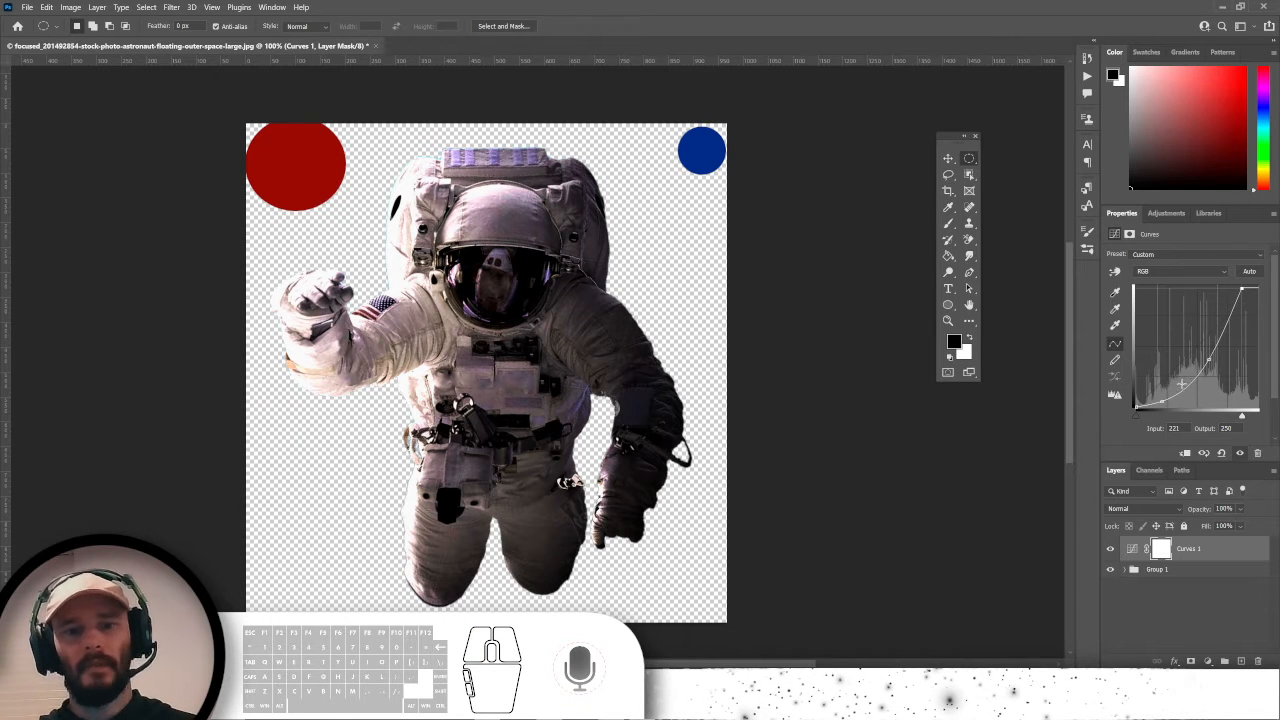
Protect the highlights from the Curves layer by splitting its This Layer white Blend If slider to 223 / 255.
left_click(1243, 559)
double_click(1243, 559)
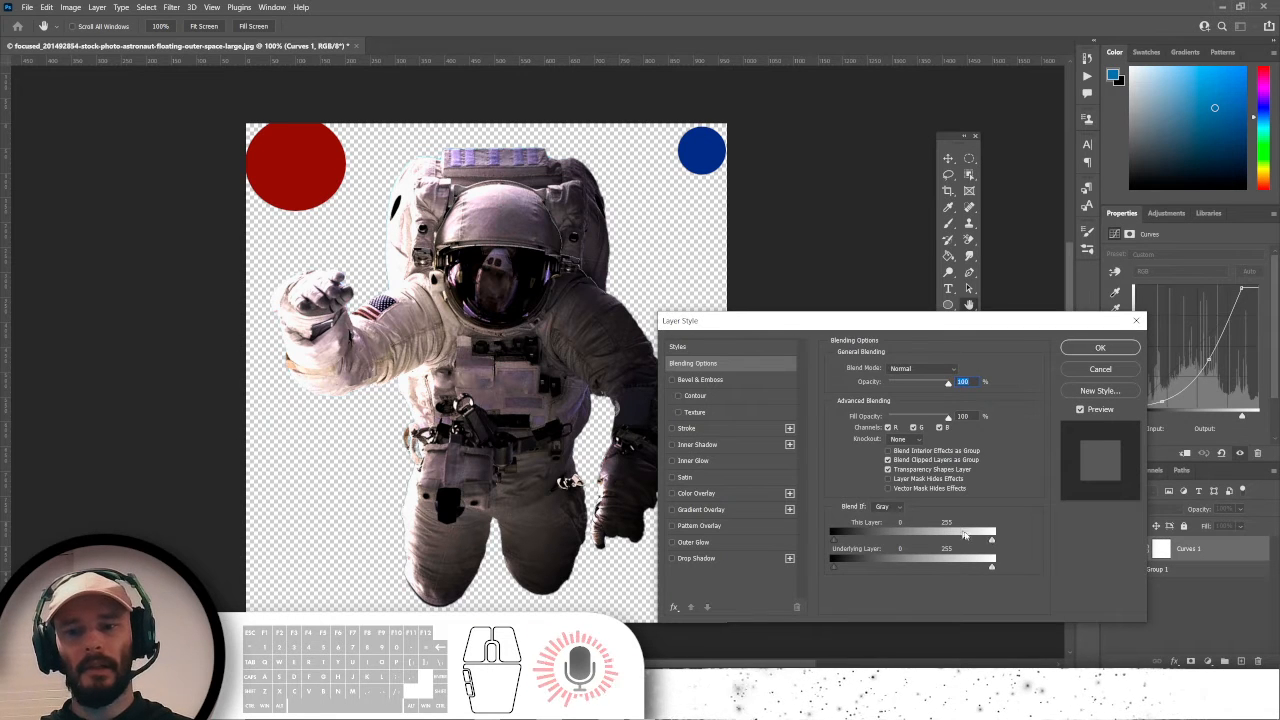
mouse_move(990, 541)
left_mouse_down()
mouse_move(964, 538)
mouse_move(1008, 538)
mouse_move(984, 538)
left_mouse_up()
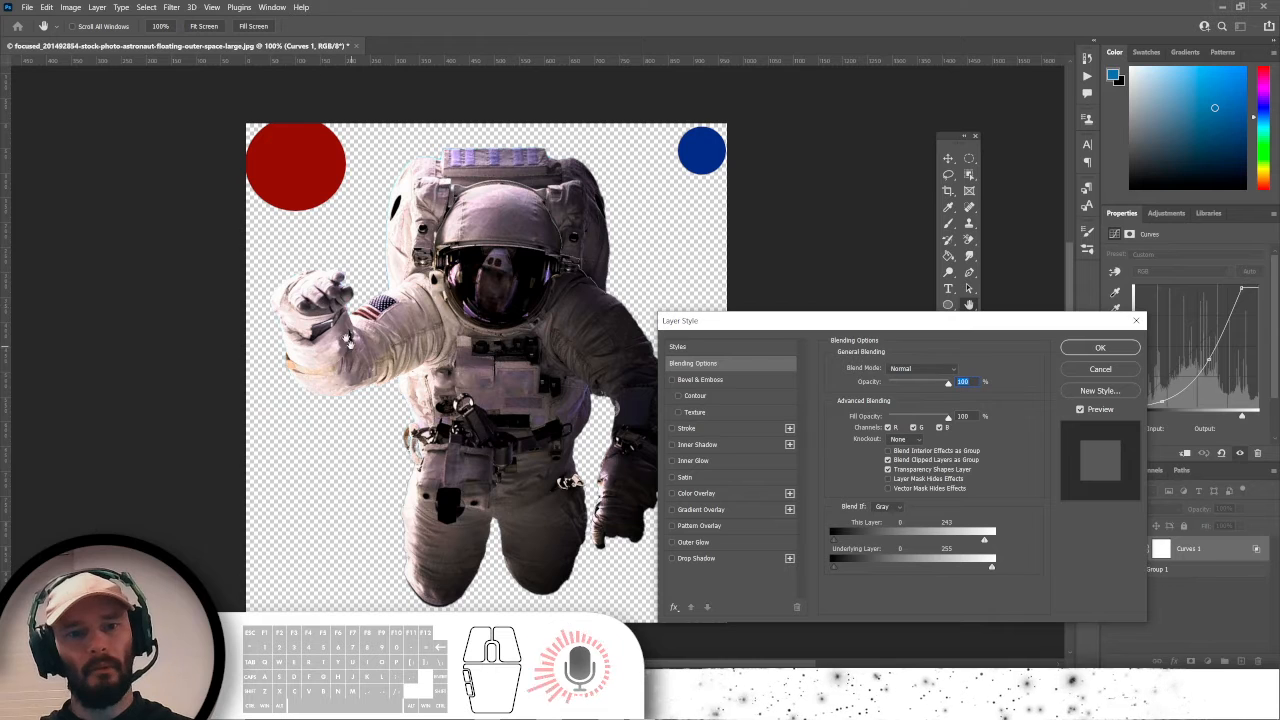
mouse_move(986, 542)
left_mouse_down()
mouse_move(1000, 543)
mouse_move(943, 538)
mouse_move(972, 541)
left_mouse_up()
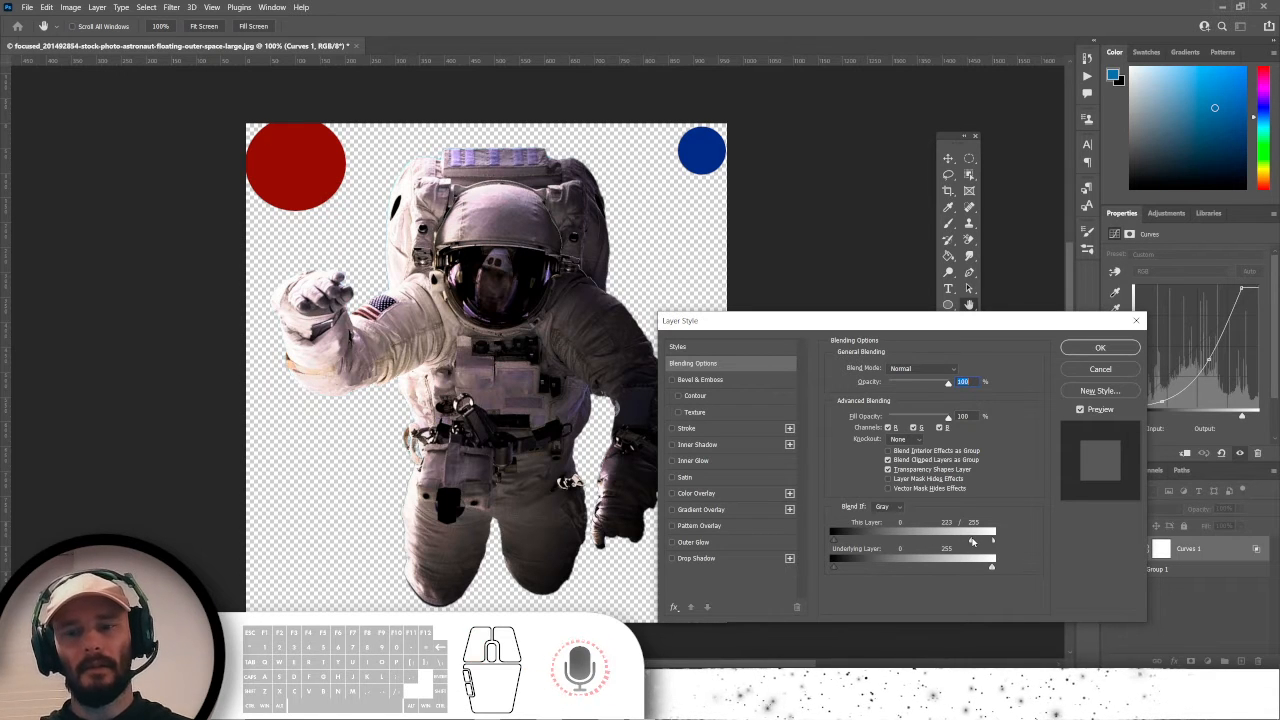
left_click(1093, 348)
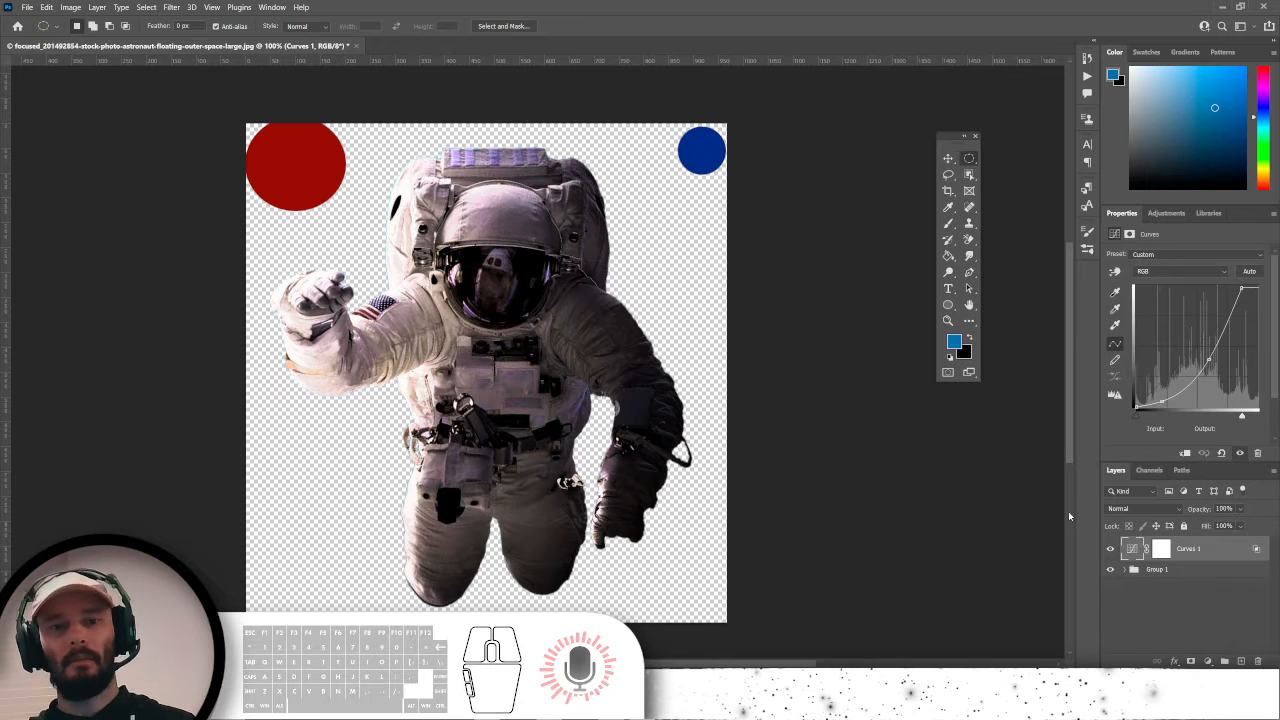
Add a colorized Hue/Saturation adjustment above the Curves layer with hue 0 and saturation 47 for a red tint.
left_click(1209, 659)
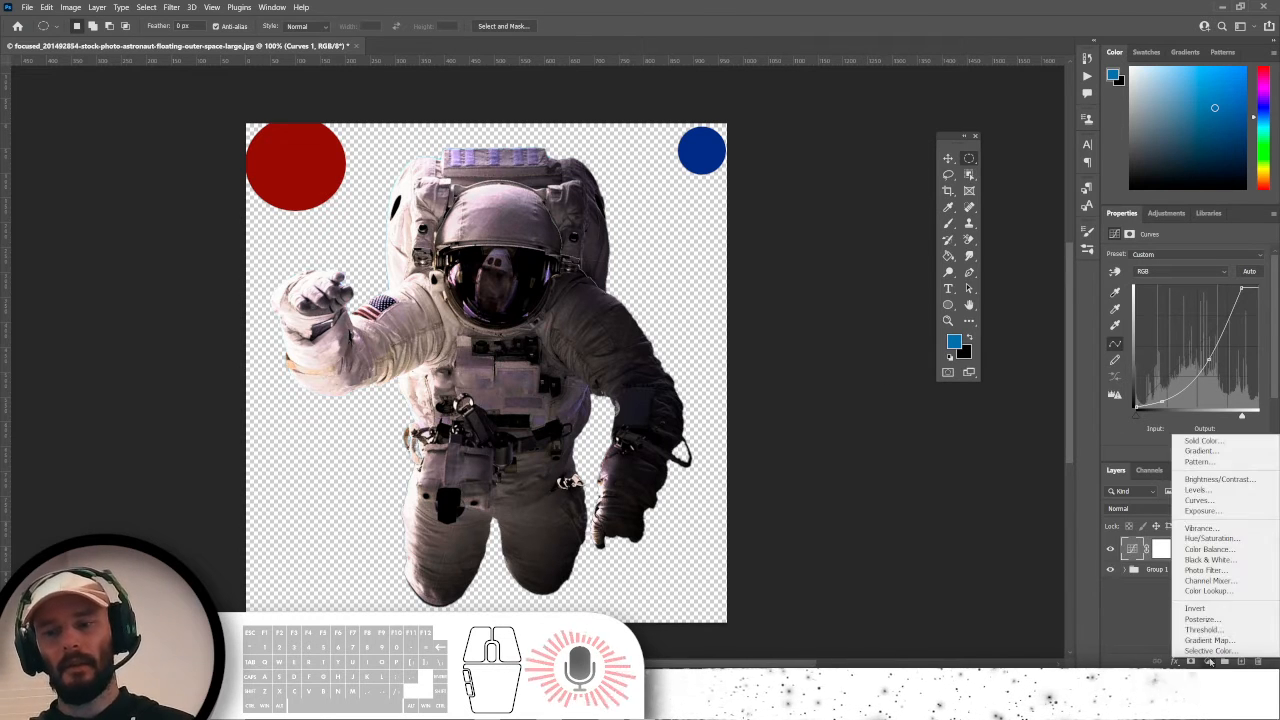
left_click(1222, 540)
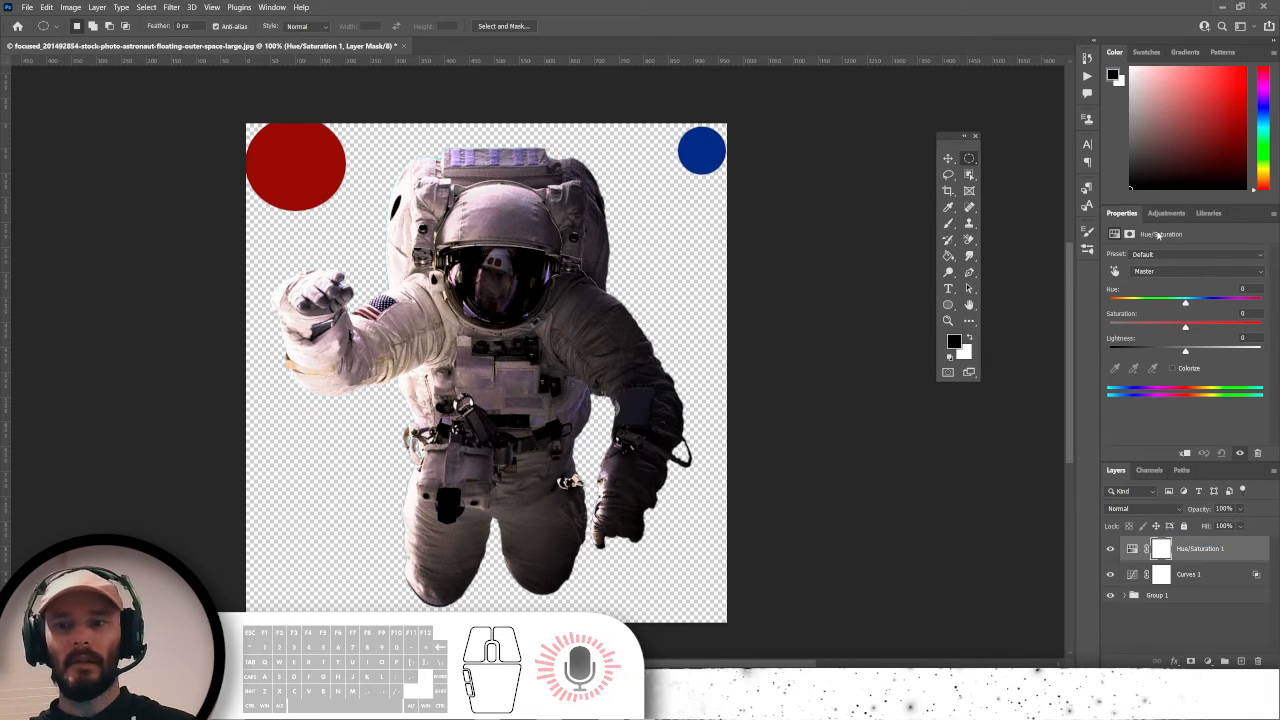
left_click(1174, 369)
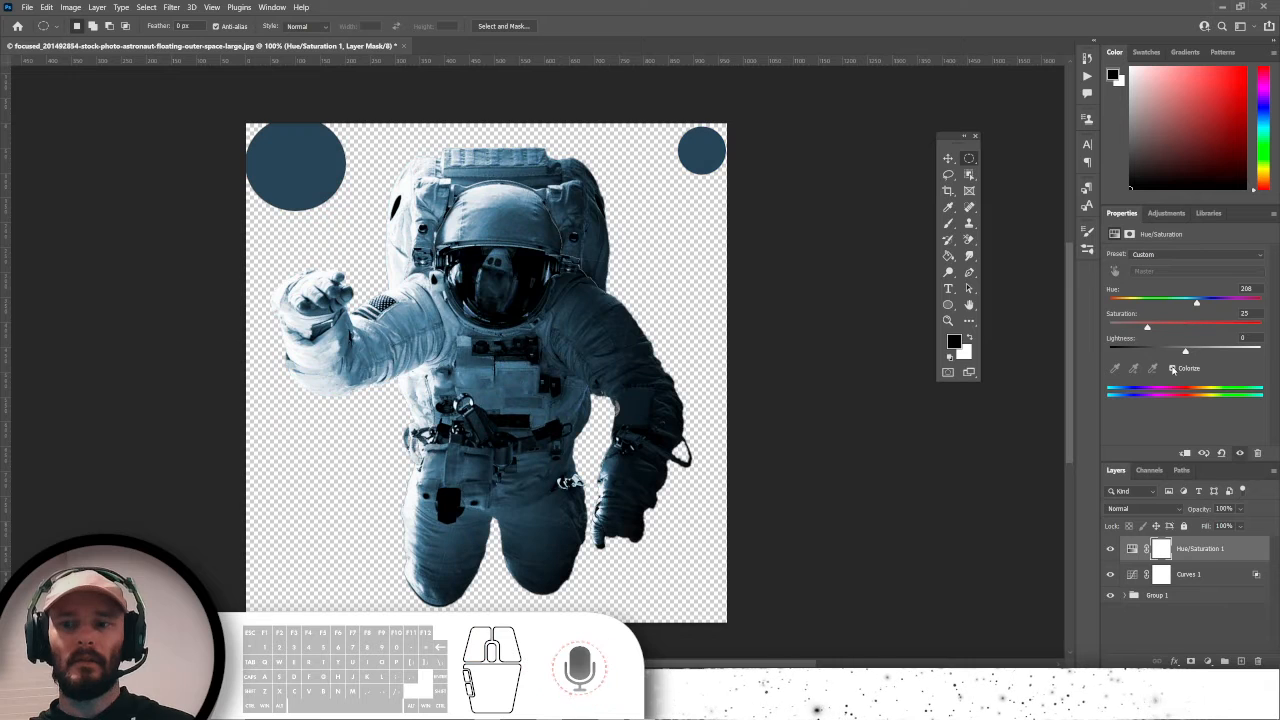
left_click_drag(1197, 304, 1180, 327)
Fade the red tint out of the shadows by splitting the Underlying Layer black Blend If slider, with its lower half at 31.
double_click(1233, 557)
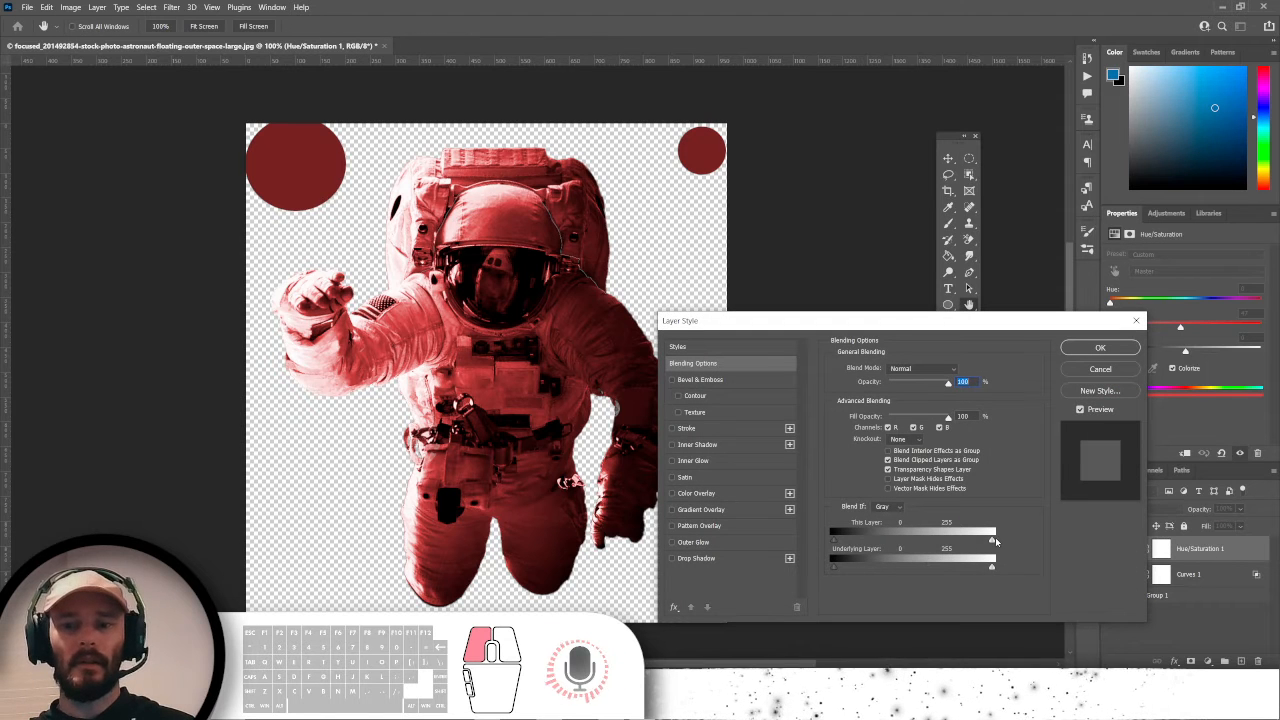
mouse_move(992, 567)
left_mouse_down()
mouse_move(940, 567)
mouse_move(994, 568)
left_mouse_up()
mouse_move(834, 568)
left_mouse_down()
mouse_move(906, 567)
mouse_move(853, 565)
left_mouse_up()
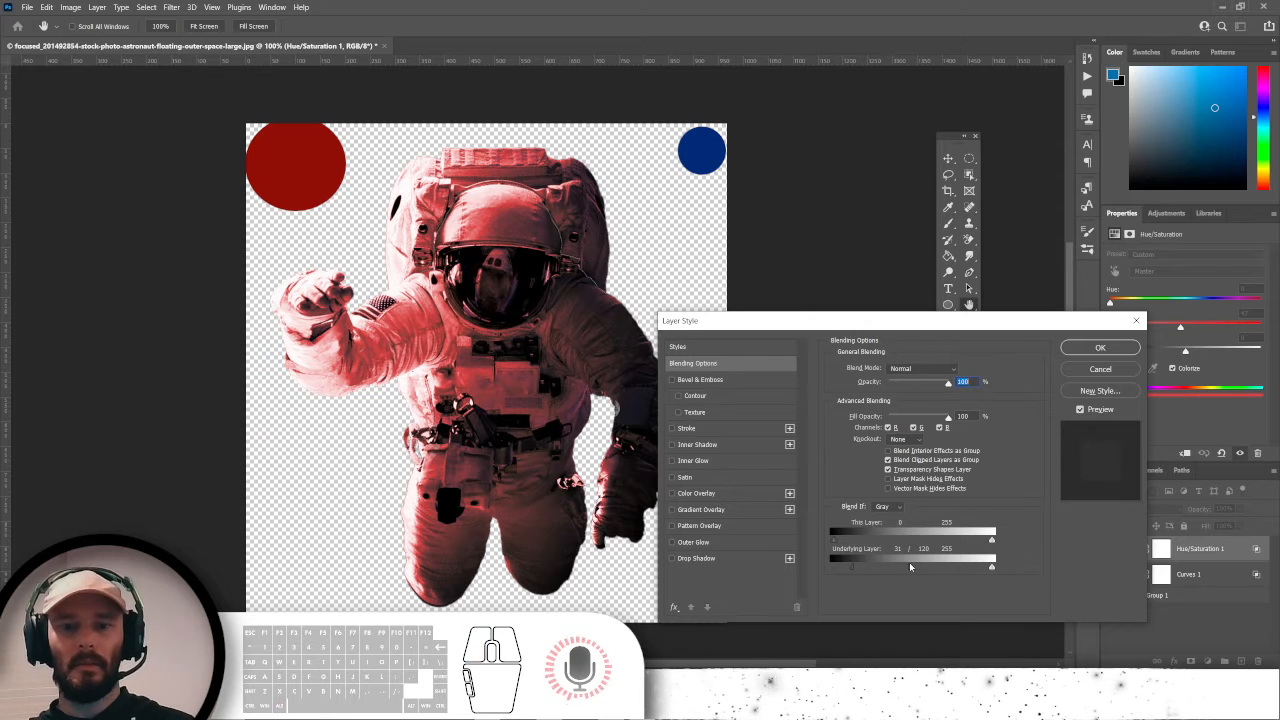
left_click(908, 566)
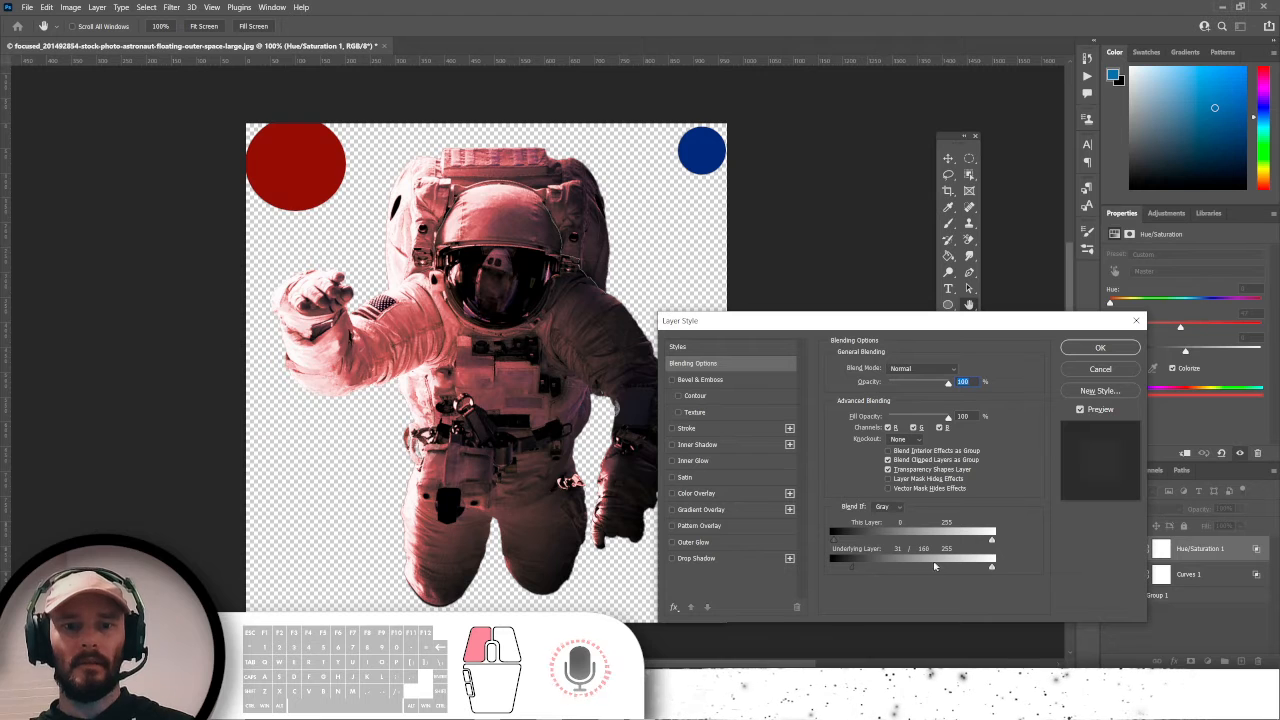
left_click(1100, 348)
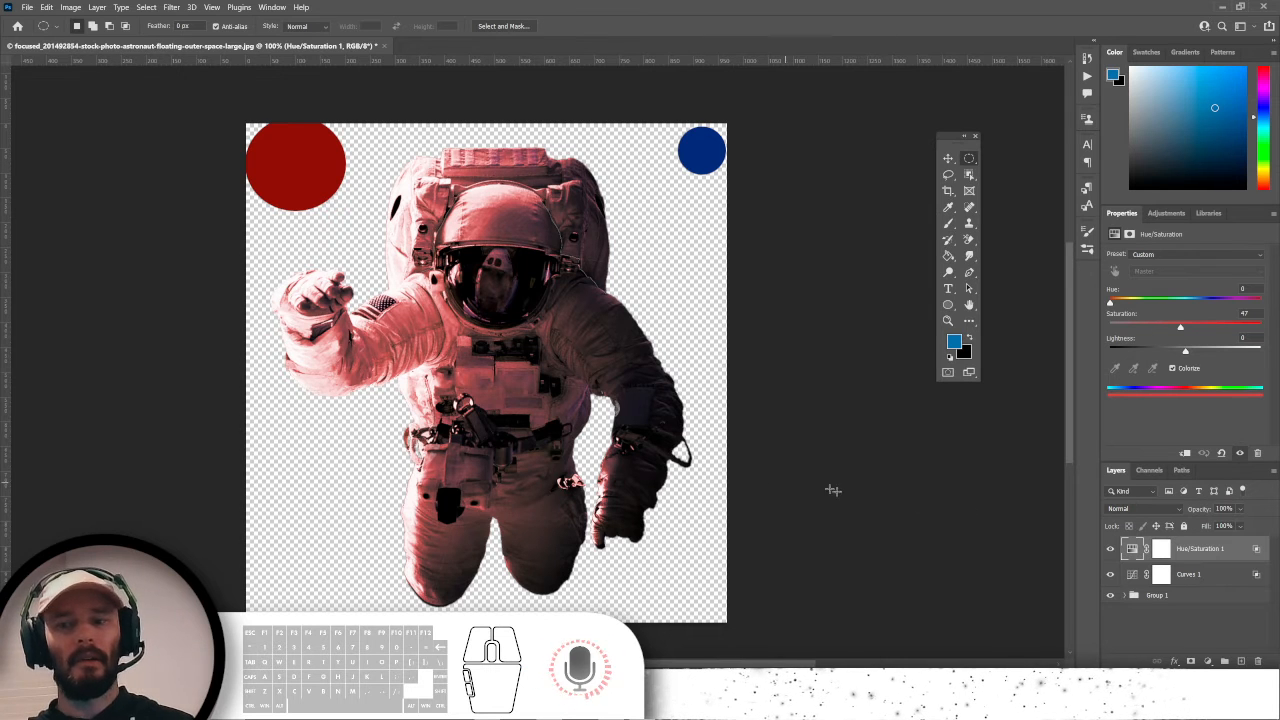
Group the Hue/Saturation and Curves adjustment layers and add a white layer mask to the new group.
left_click(1178, 596)
left_click(1176, 551)
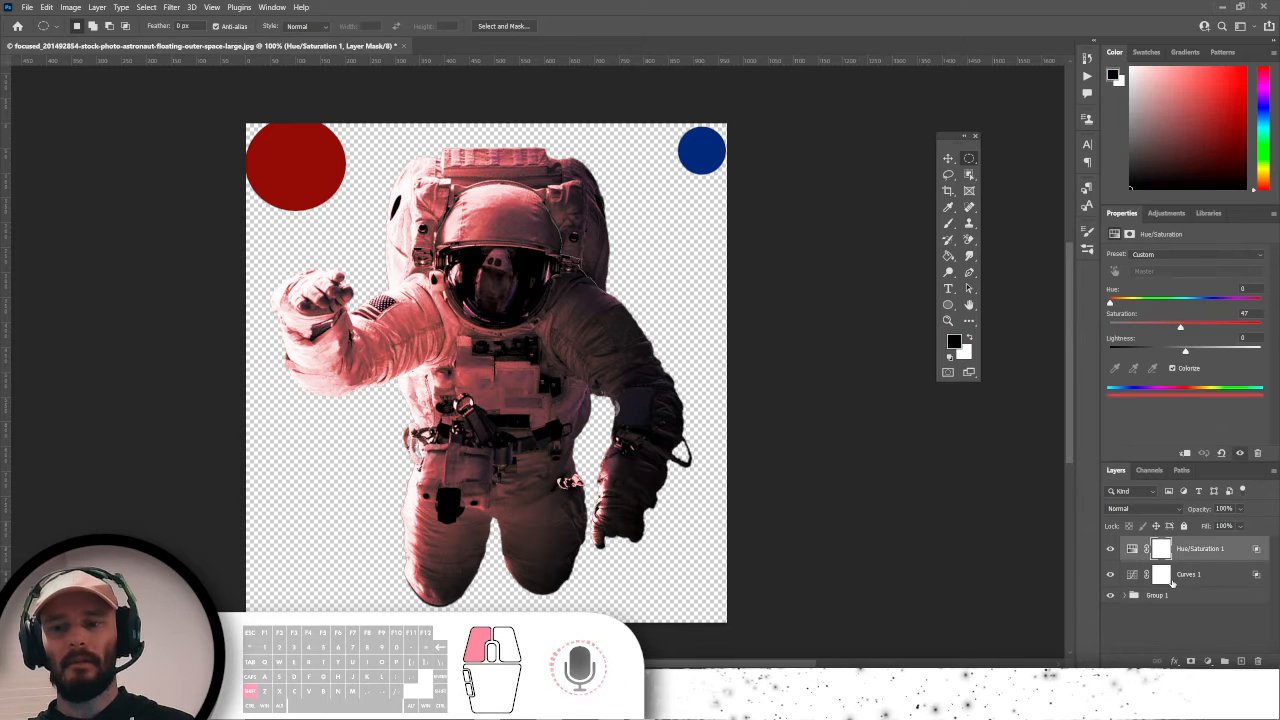
left_click(1171, 582, "shift")
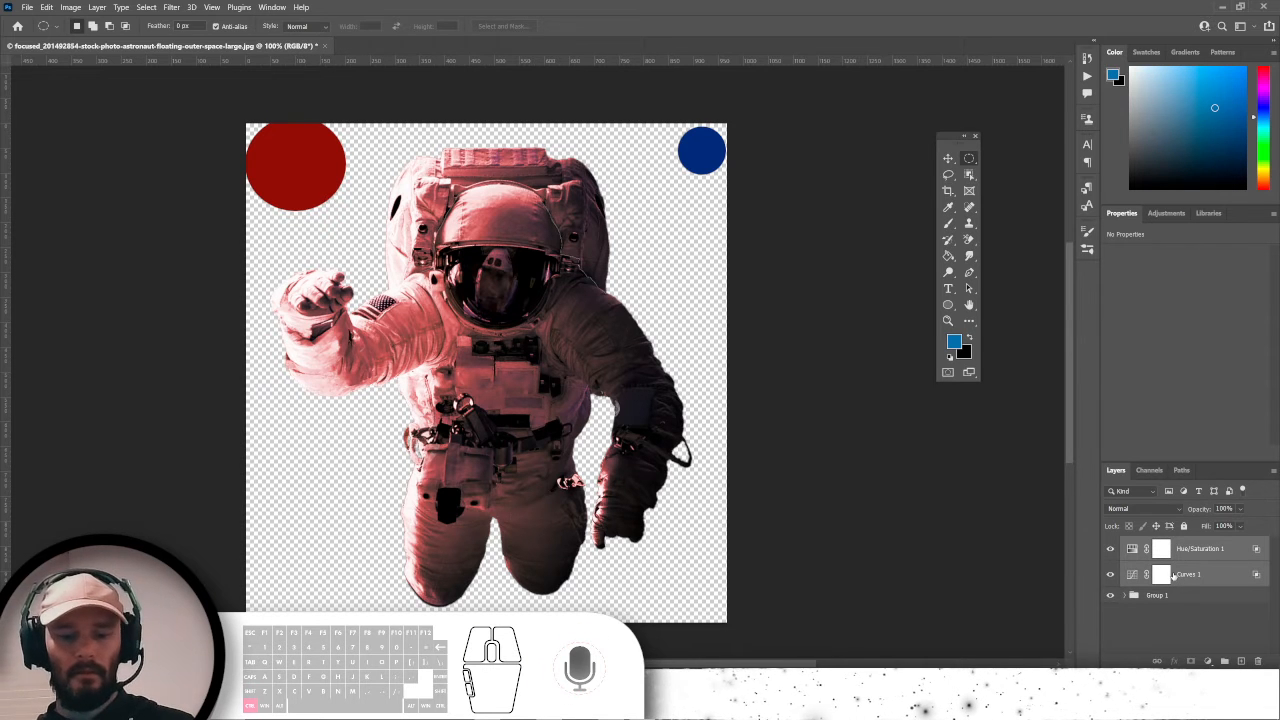
key("ctrl+g")
left_click(1190, 661)
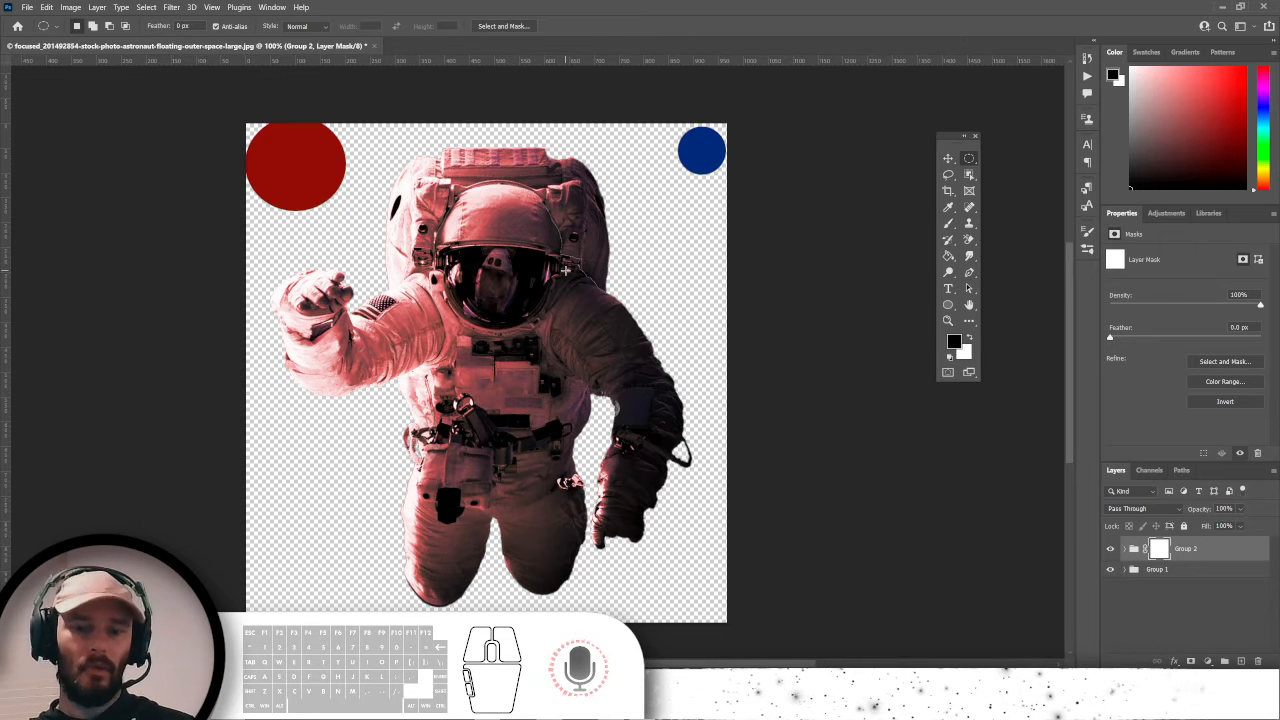
Try hiding the Group 2 adjustments over the astronaut's body by brushing black on the group mask, and refill the mask with white.
key("b")
mouse_move(557, 300)
left_mouse_down()
mouse_move(505, 250)
mouse_move(530, 325)
mouse_move(530, 530)
mouse_move(560, 310)
mouse_move(530, 260)
mouse_move(492, 330)
mouse_move(480, 560)
mouse_move(500, 470)
mouse_move(430, 340)
left_mouse_up()
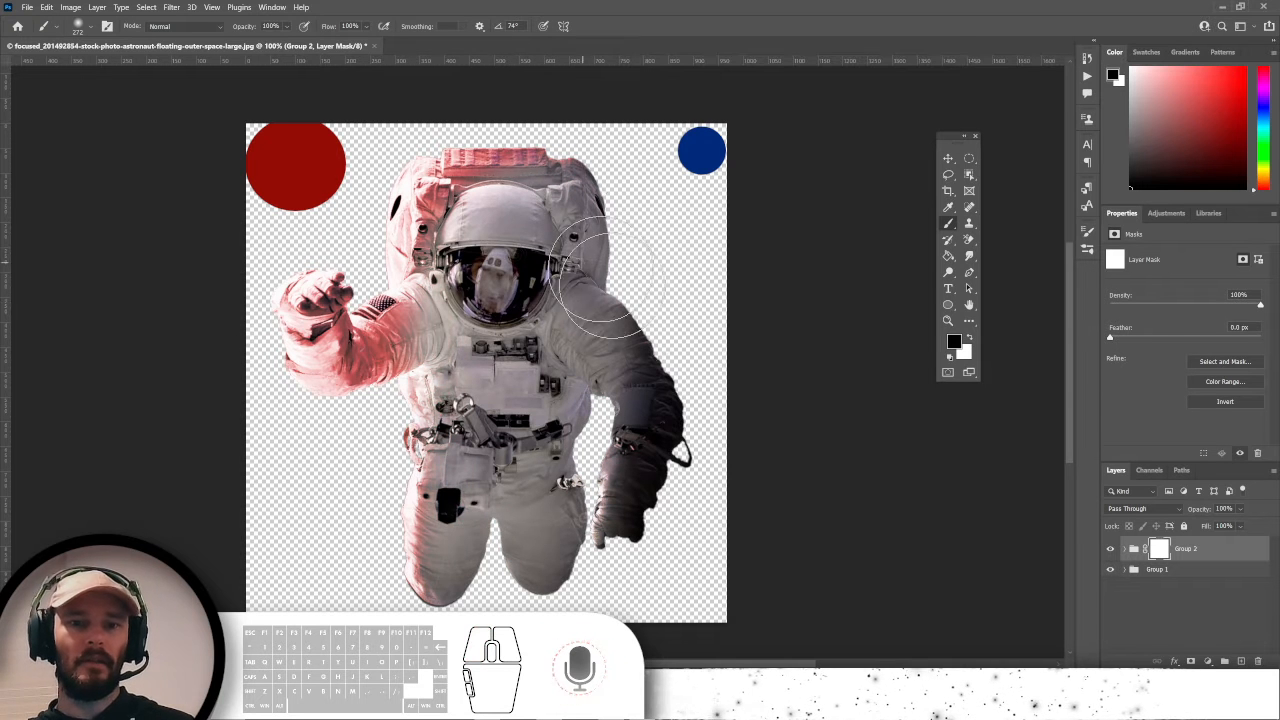
key("ctrl+BackSpace")
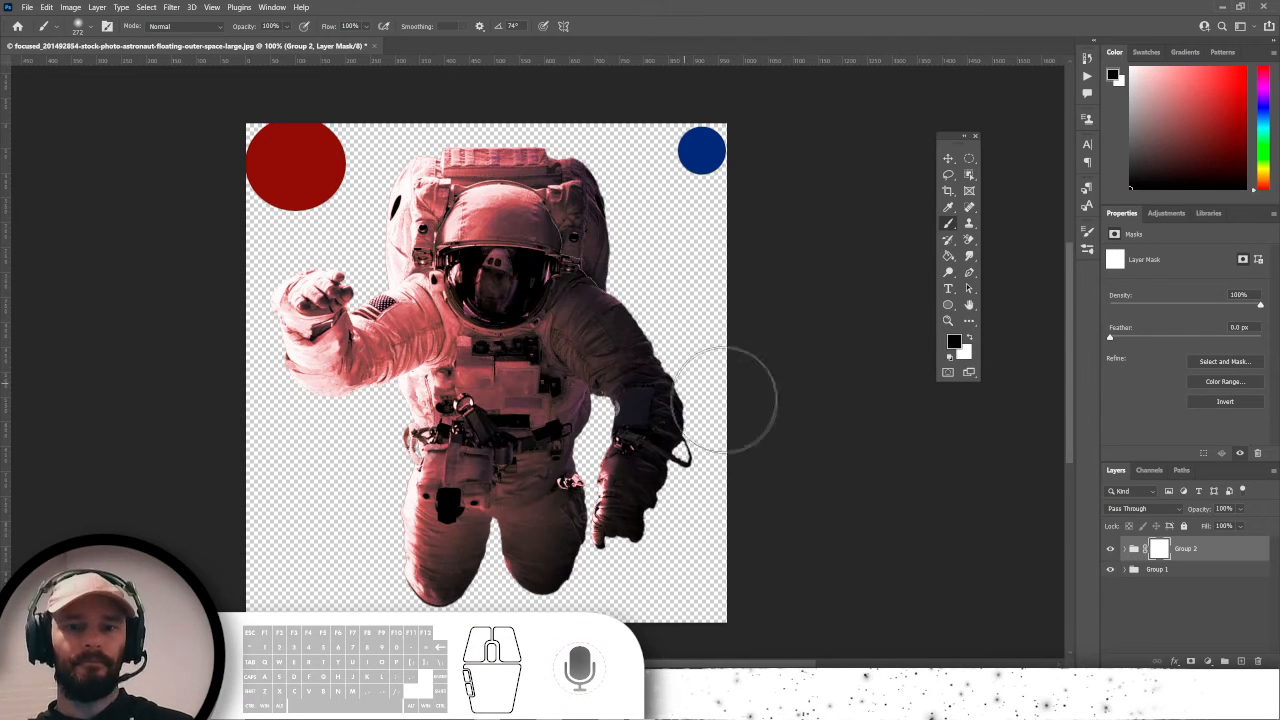
Remove the red tint from the astronaut's helmet, torso and raised arm by painting black on the Hue/Saturation mask, including at 30% brush opacity.
left_click(1125, 549)
left_click(1171, 577)
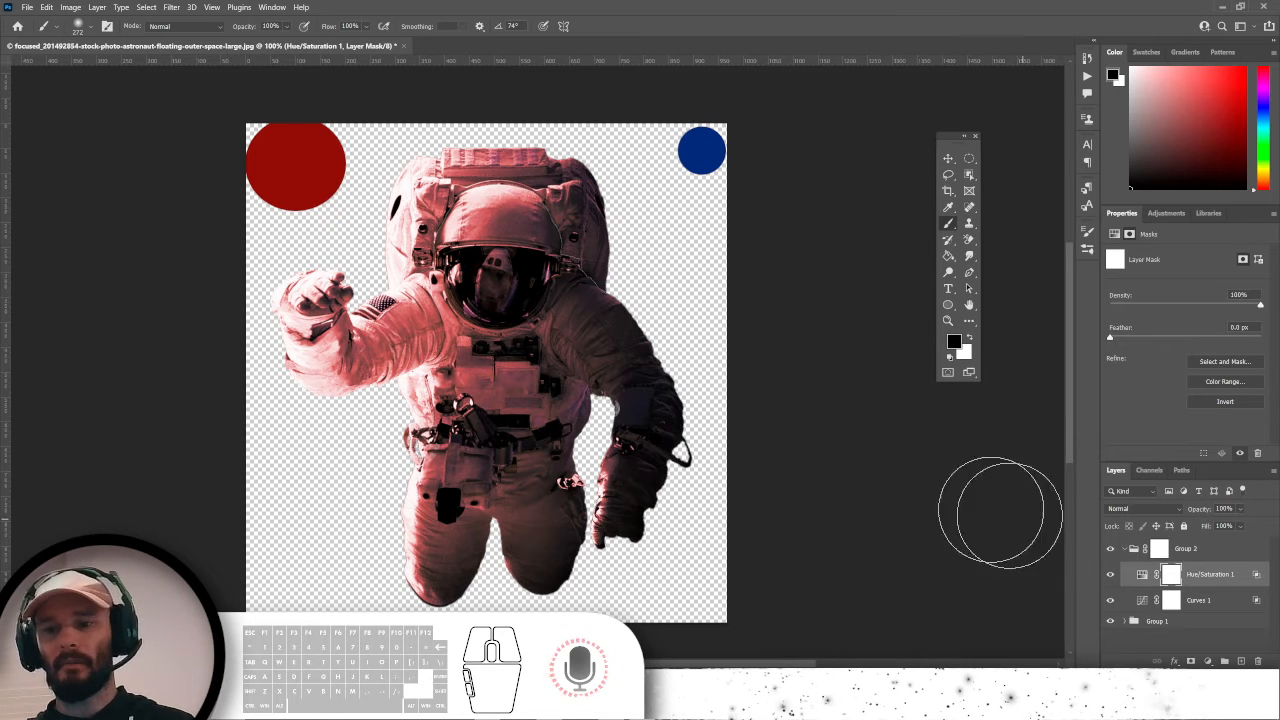
left_click(1191, 661)
mouse_move(606, 322)
left_mouse_down()
mouse_move(552, 265)
mouse_move(523, 261)
mouse_move(510, 311)
mouse_move(532, 421)
mouse_move(505, 553)
mouse_move(532, 353)
mouse_move(455, 349)
mouse_move(446, 330)
mouse_move(399, 340)
mouse_move(433, 329)
mouse_move(328, 340)
left_mouse_up()
right_click(423, 348, "alt")
mouse_move(423, 348)
left_mouse_down()
mouse_move(443, 347)
mouse_move(421, 331)
mouse_move(340, 372)
mouse_move(312, 364)
mouse_move(422, 342)
left_mouse_up()
mouse_move(426, 334)
left_mouse_down()
mouse_move(478, 255)
mouse_move(520, 228)
mouse_move(521, 300)
left_mouse_up()
mouse_move(512, 370)
left_mouse_down()
mouse_move(457, 451)
mouse_move(449, 546)
mouse_move(474, 439)
left_mouse_up()
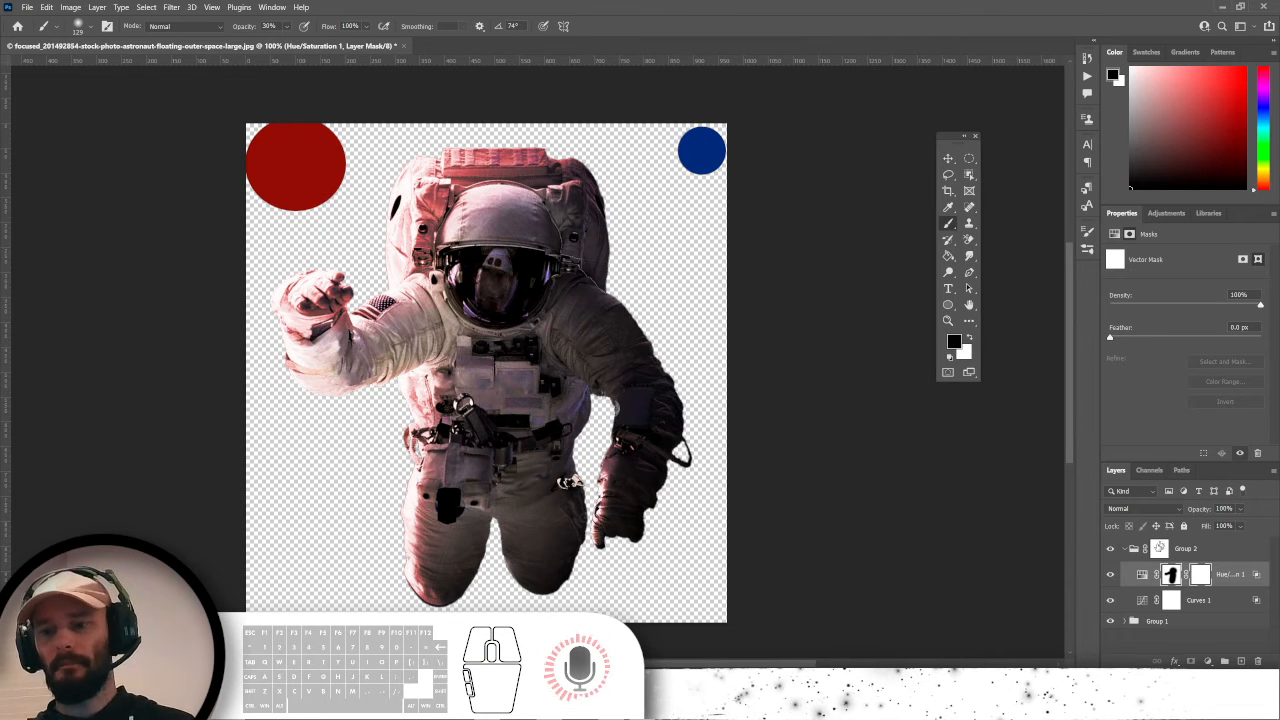
Combine Group 2, its adjustment layers and Group 1 into one new group.
left_click(1155, 553)
left_click(1162, 628)
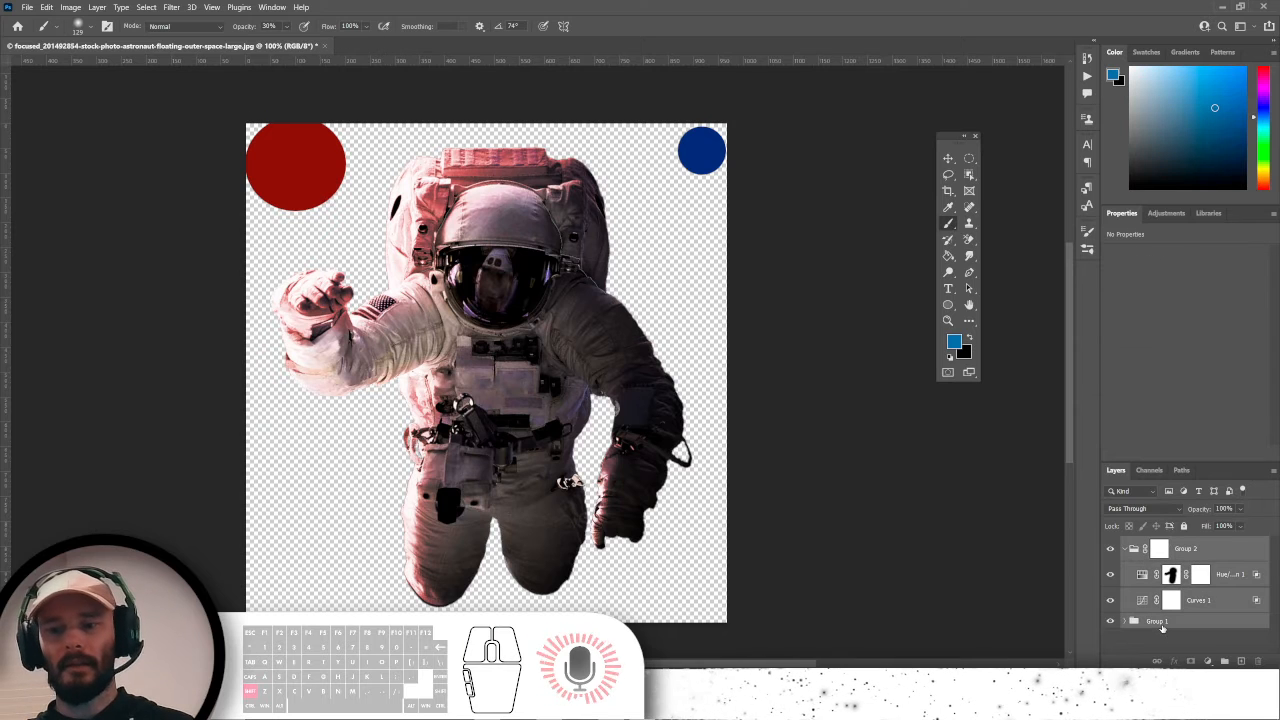
key("ctrl+g")
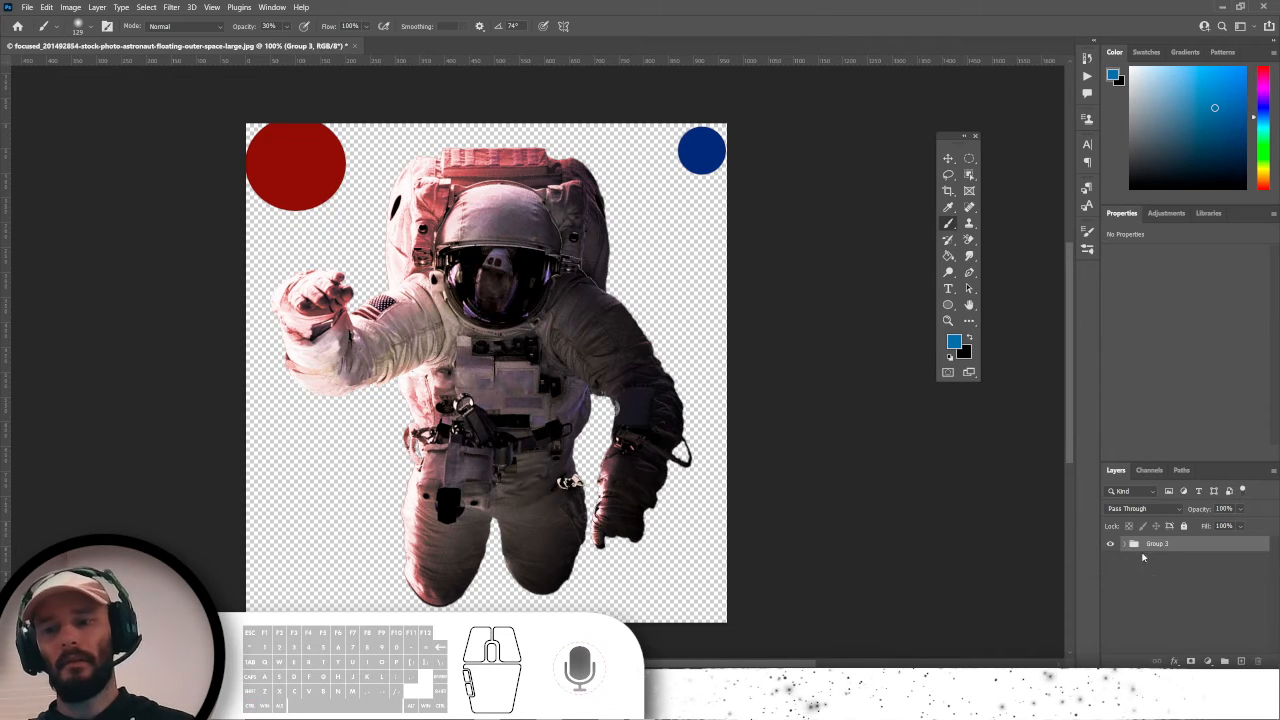
Give the new group a white Inner Shadow in Normal mode at 100% opacity and 150° angle, adjusting its size and distance for rim light.
double_click(1230, 546)
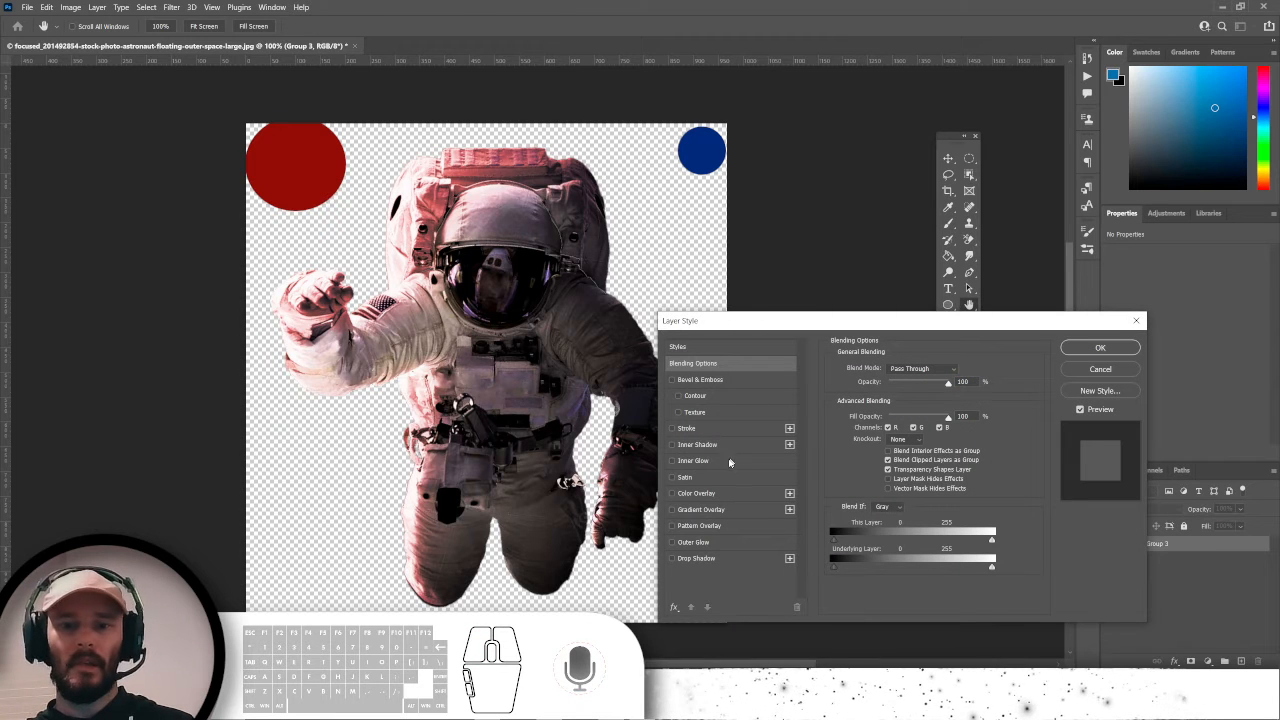
left_click(672, 444)
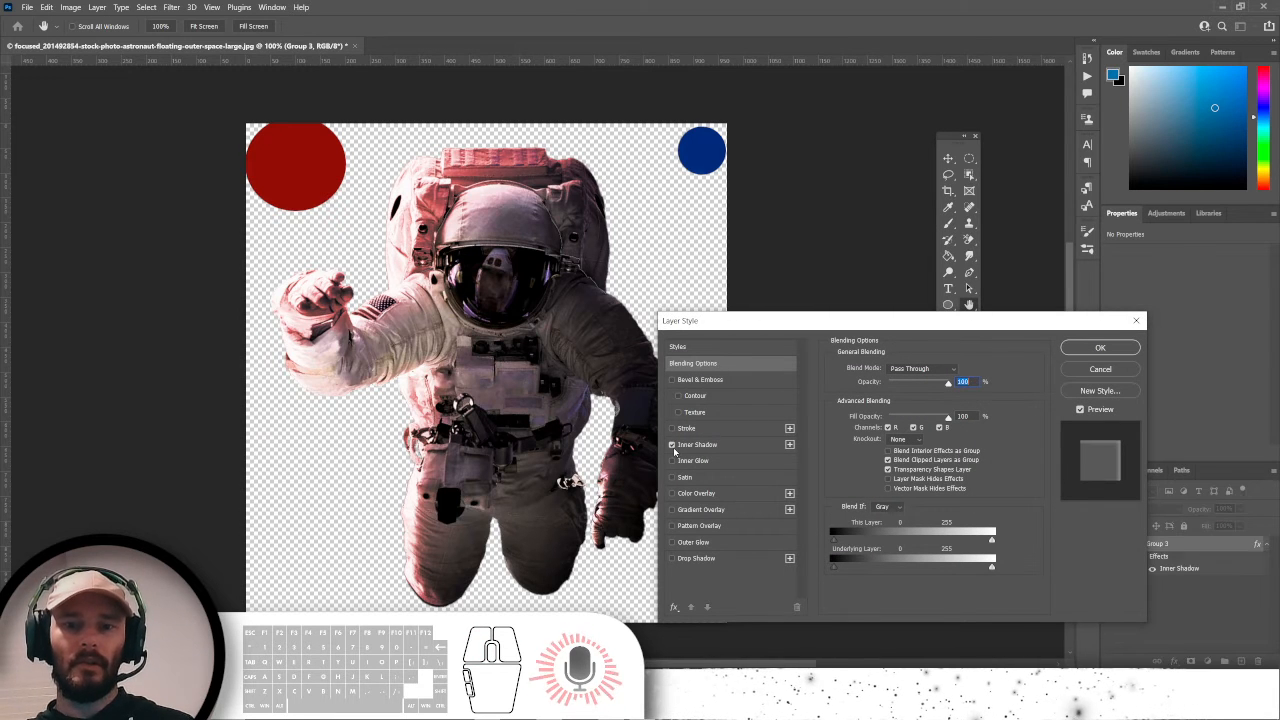
left_click(733, 445)
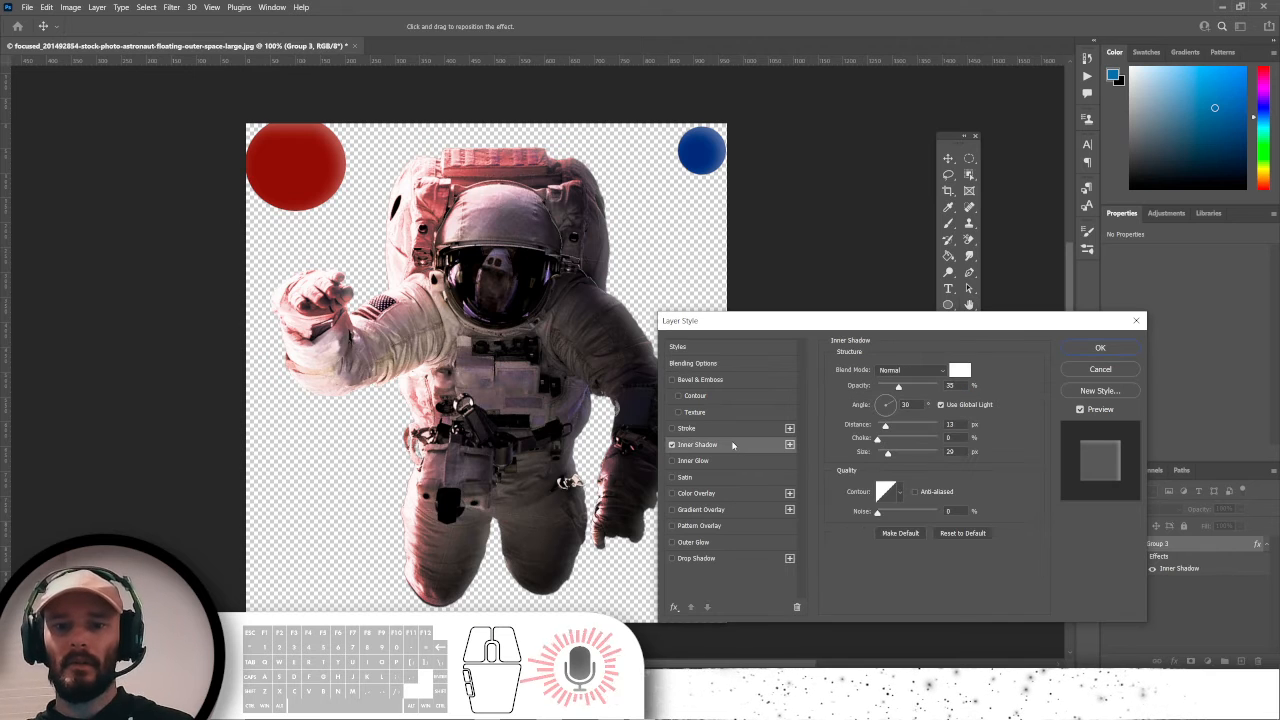
left_click_drag(898, 404, 877, 402)
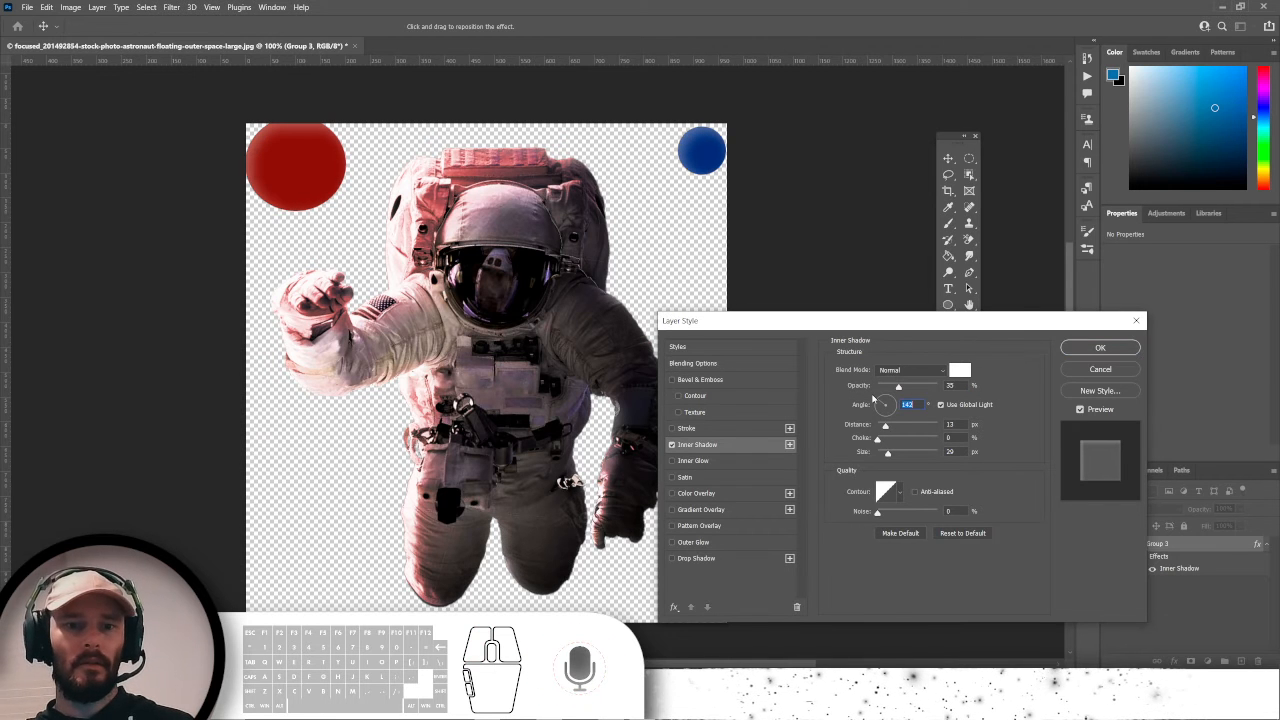
left_click_drag(881, 411, 970, 386)
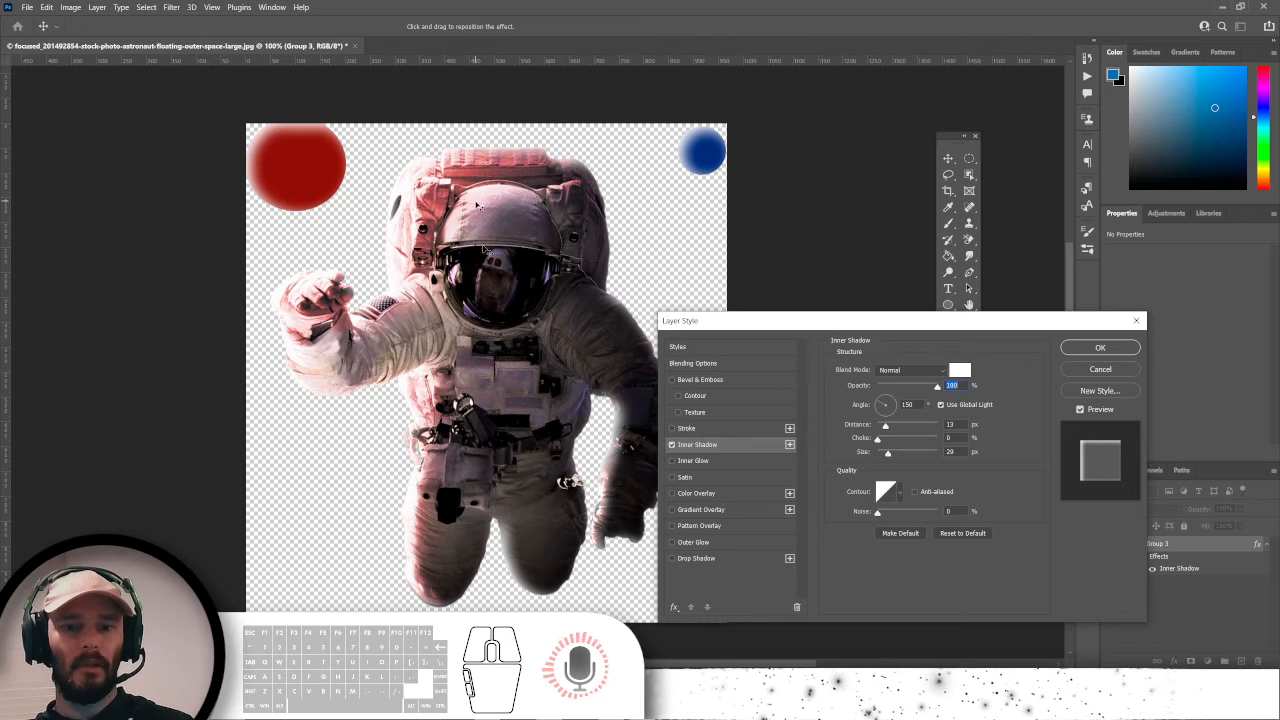
left_click_drag(890, 455, 888, 429)
left_click(1100, 347)
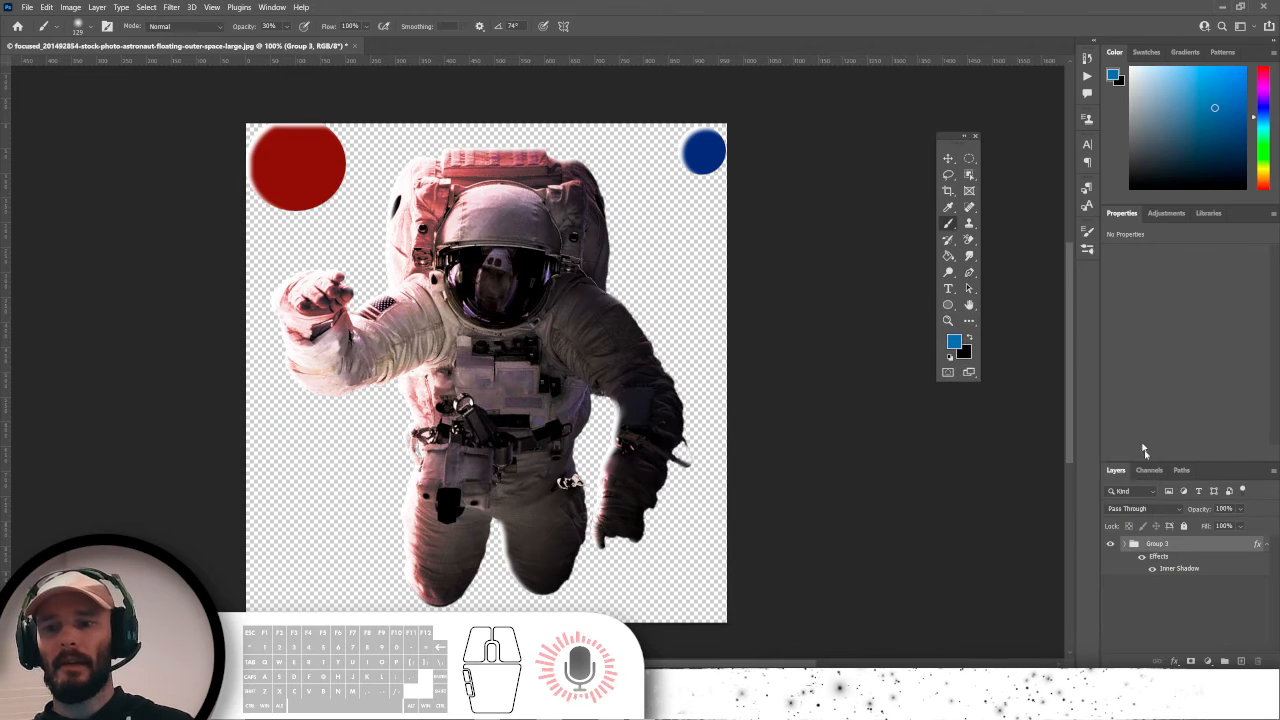
Stamp all visible layers into a new merged layer and open it in the Camera Raw Filter.
key("ctrl+shift+alt+e")
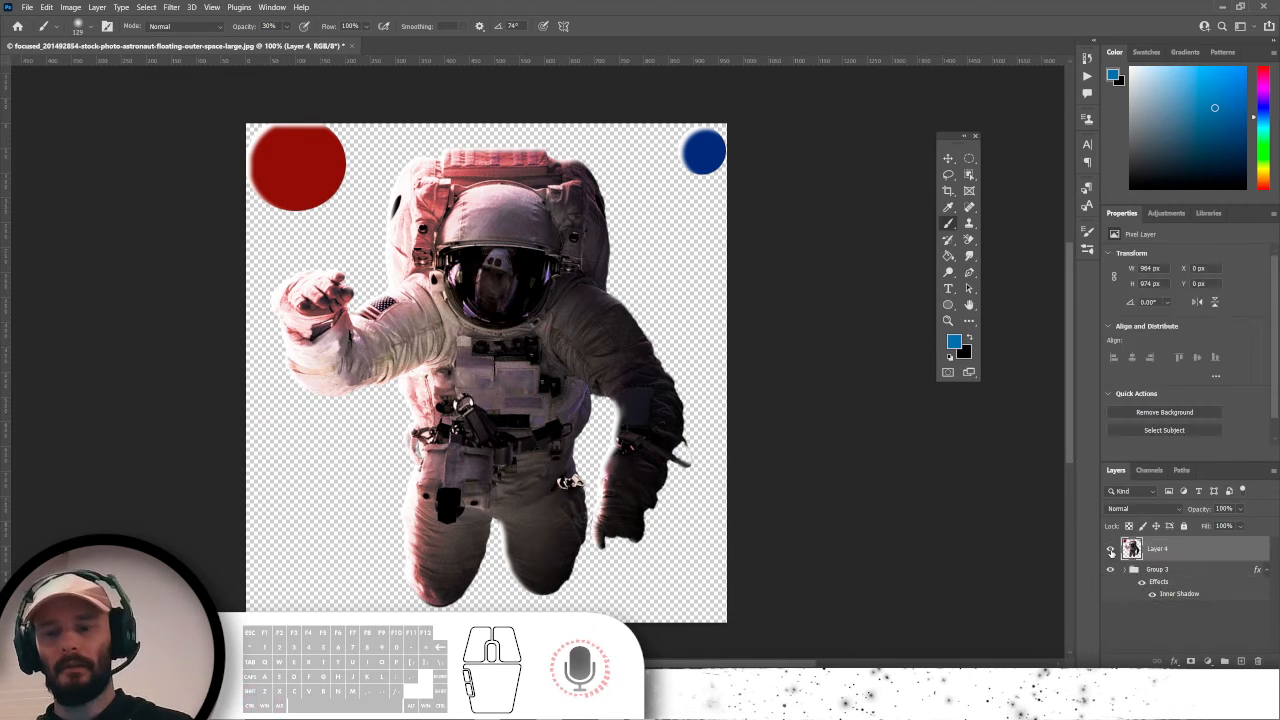
left_click(171, 8)
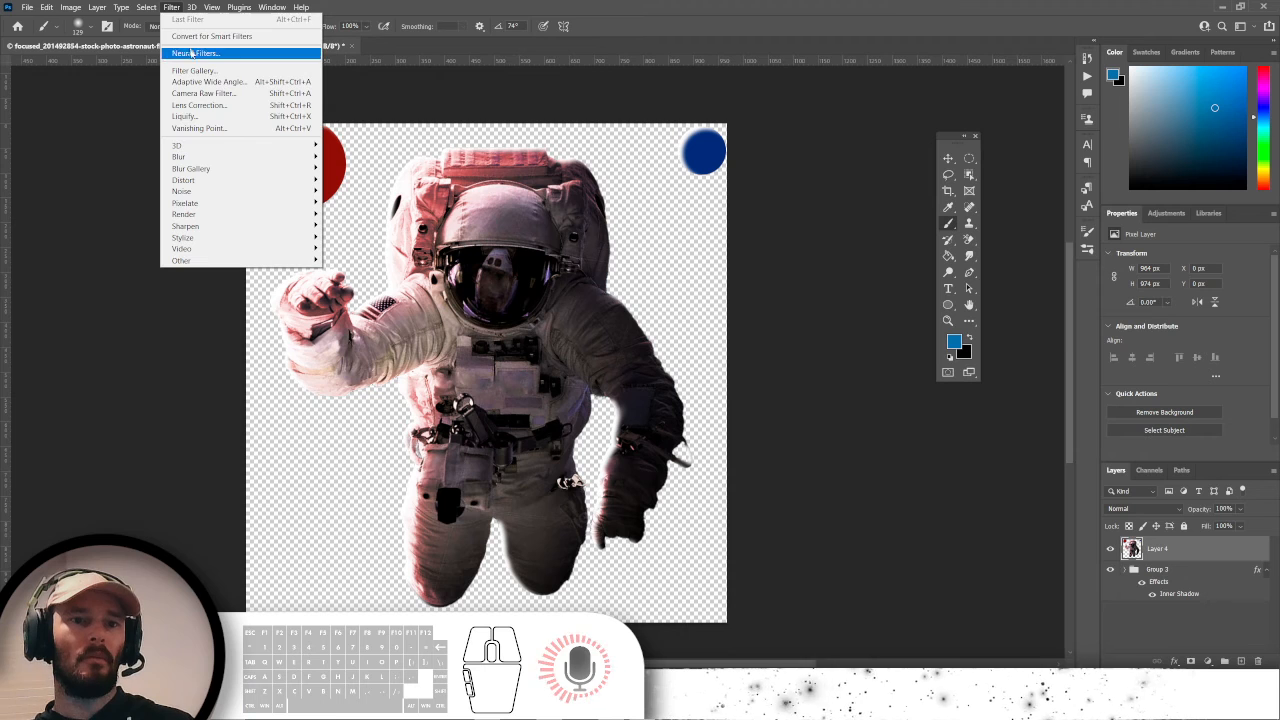
left_click(234, 94)
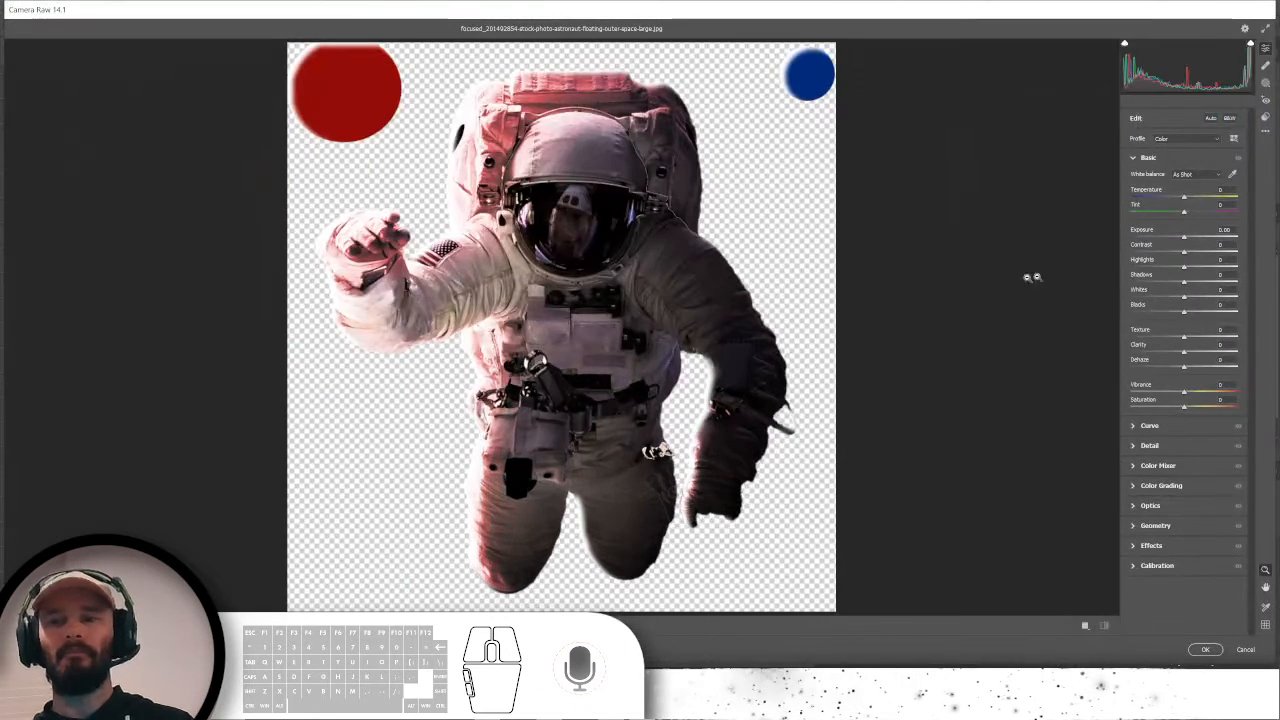
Try a cooler Temperature of -17 and reset it to neutral.
left_click_drag(1183, 199, 1179, 199)
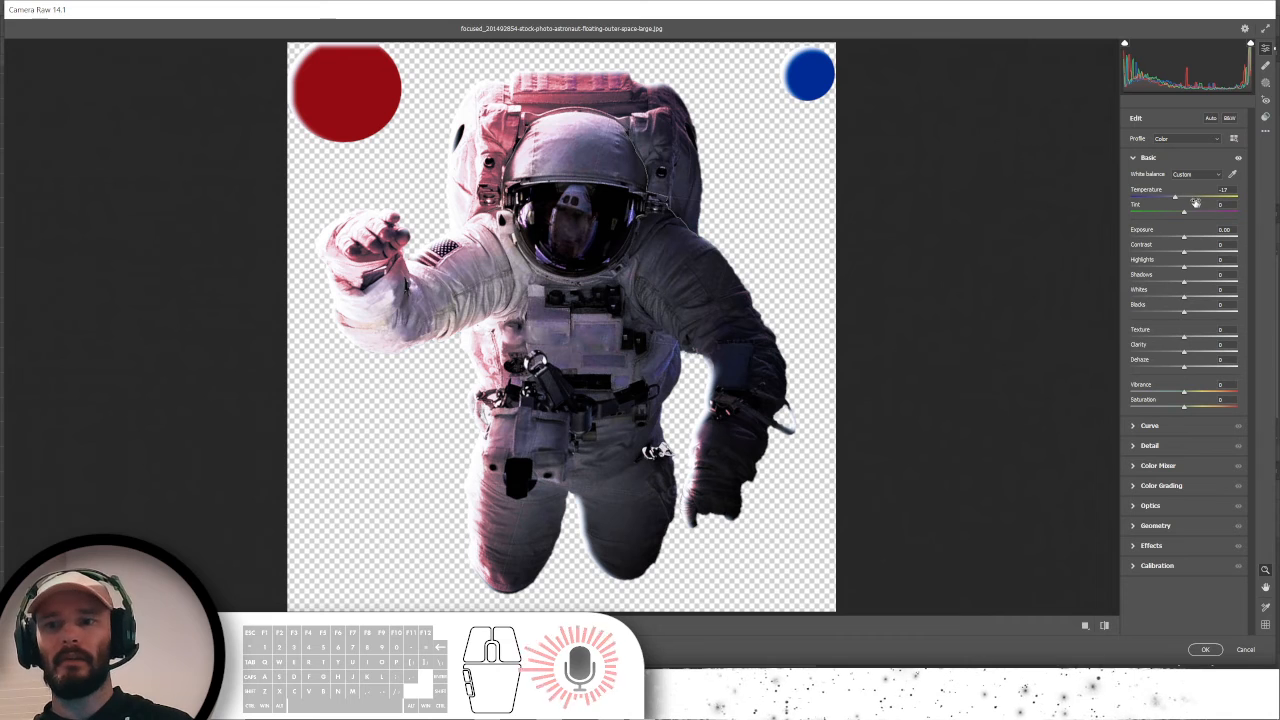
left_click(1184, 199)
Color grade the highlights pinkish red and the shadows blue at hue 231, saturation 65, with Blending 64 and Balance shifted towards the shadows.
left_click(1141, 484)
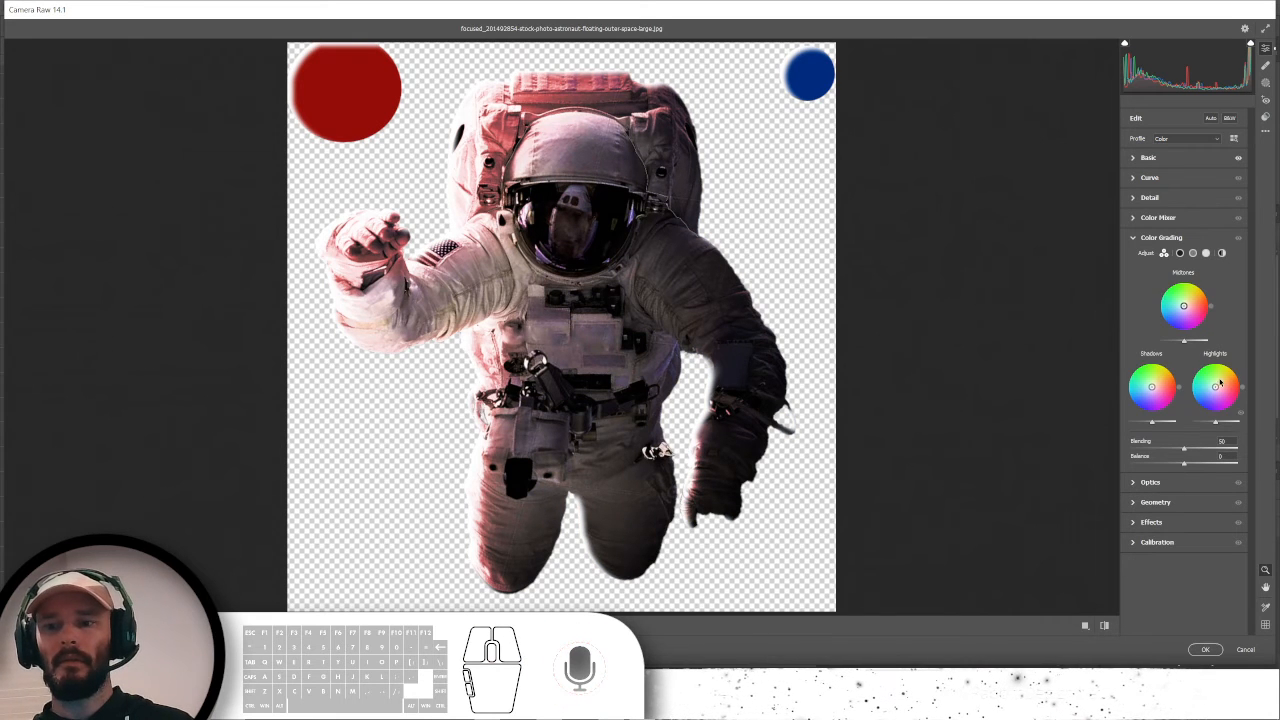
left_click(1215, 388)
left_click_drag(1215, 388, 1146, 390)
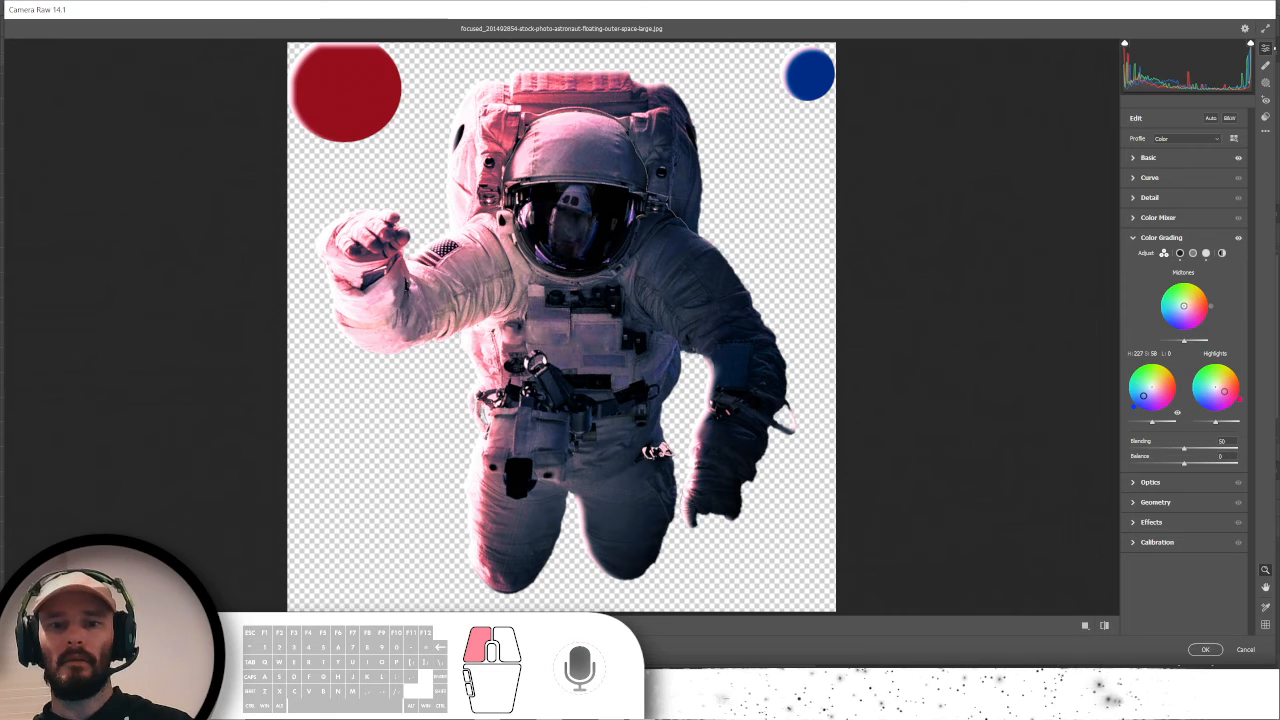
left_click_drag(1144, 399, 1144, 399)
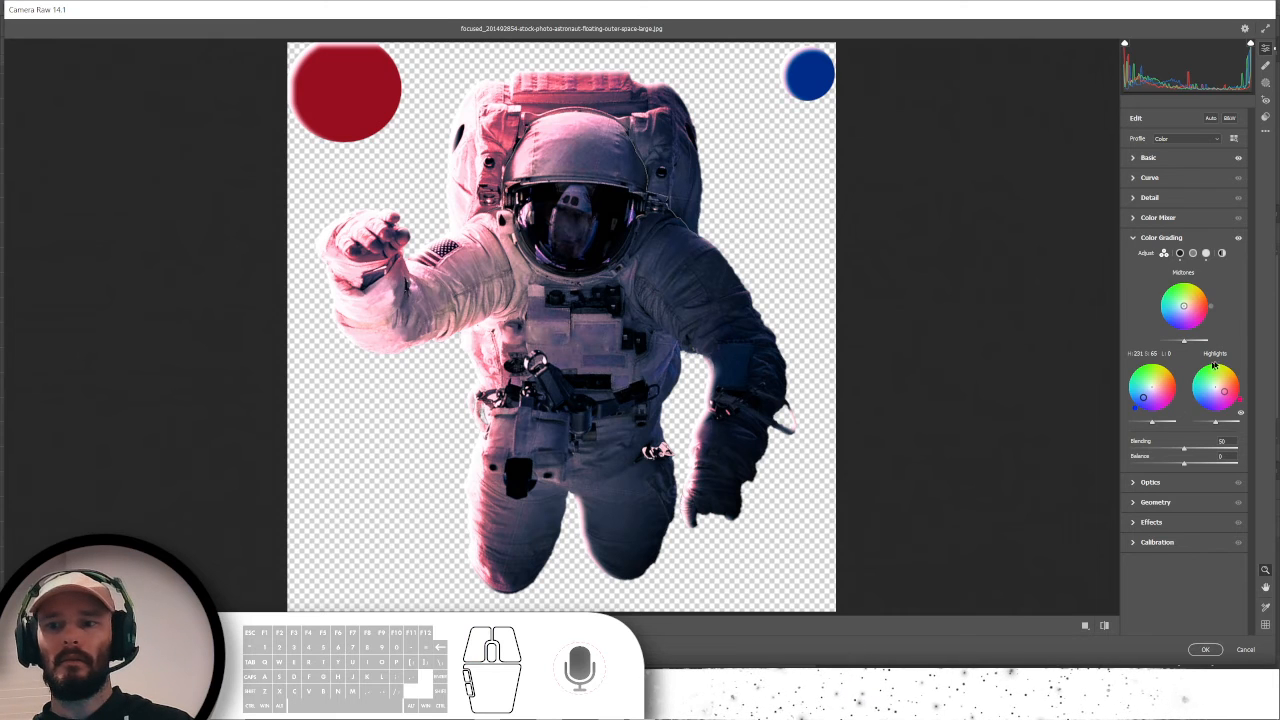
mouse_move(1185, 453)
left_mouse_down()
mouse_move(1200, 453)
mouse_move(1186, 466)
mouse_move(1208, 468)
mouse_move(1174, 471)
left_mouse_up()
left_click(1205, 649)
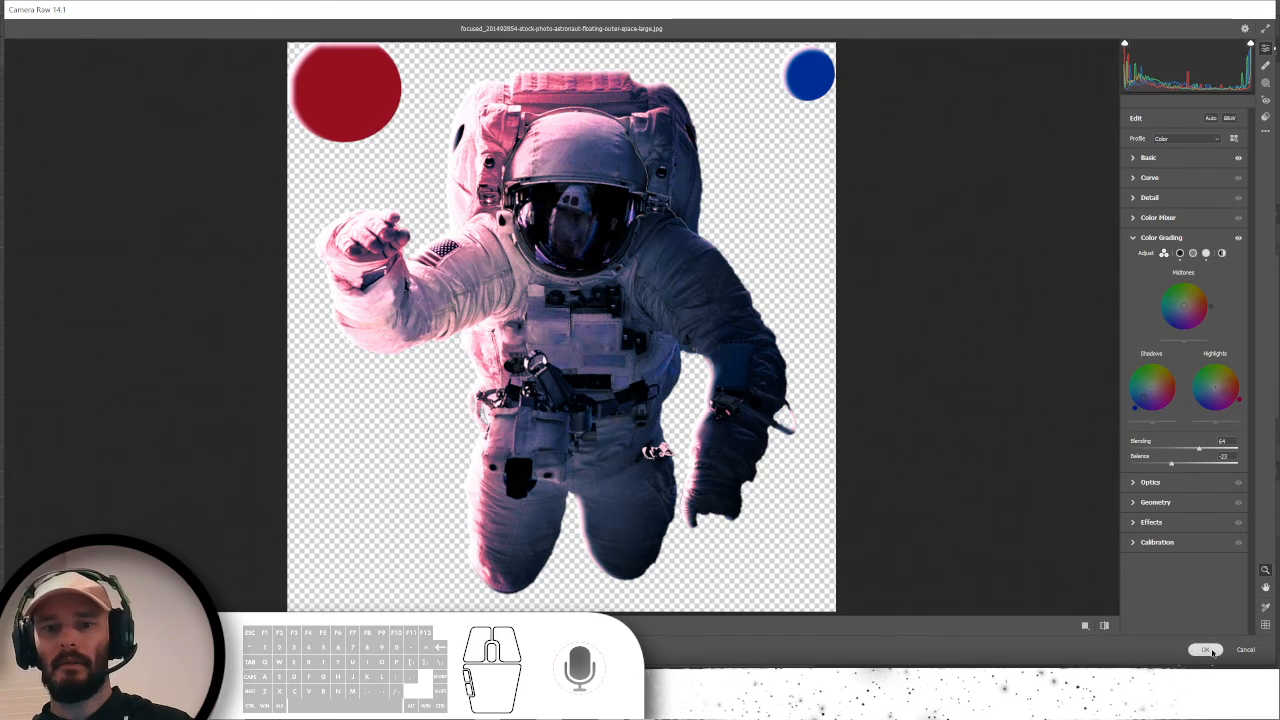
Load the astronaut's outline as a selection from Layer 1 in the Astronaut group inside Group 1.
scroll(605, 358, "down", 1)
scroll(496, 320, "down", 2)
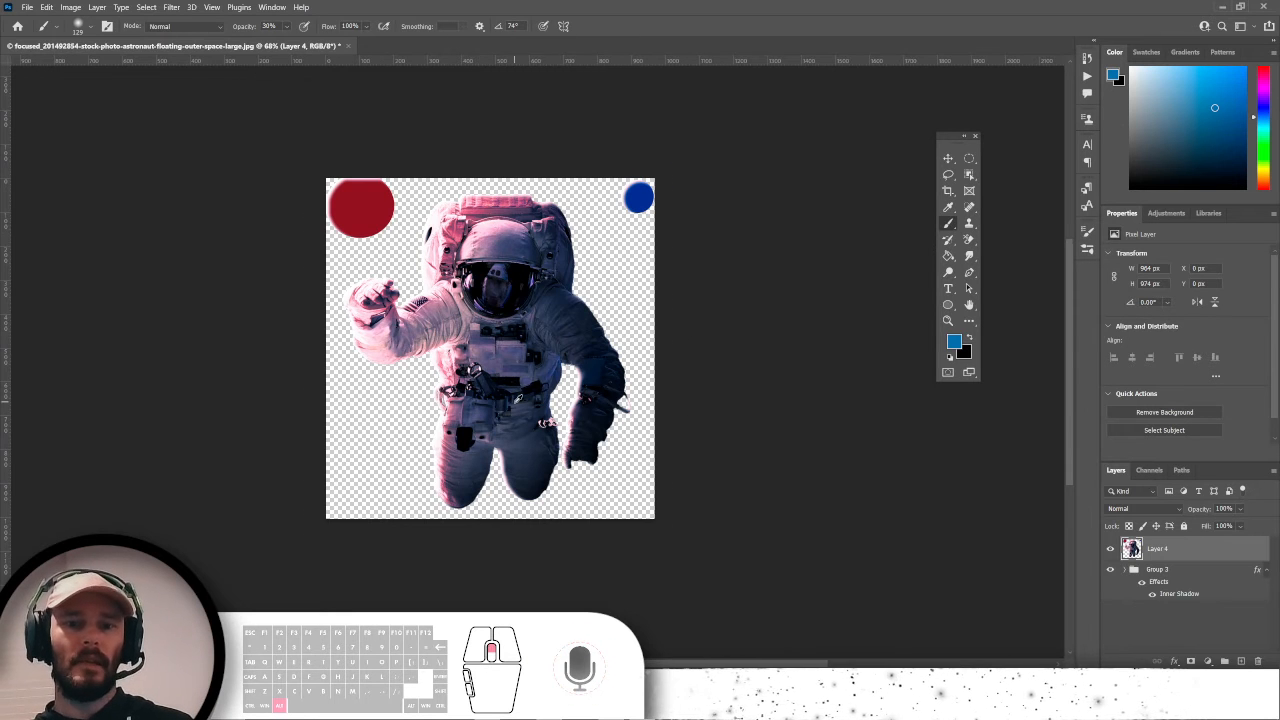
scroll(518, 400, "up", 2)
scroll(453, 266, "up", 1)
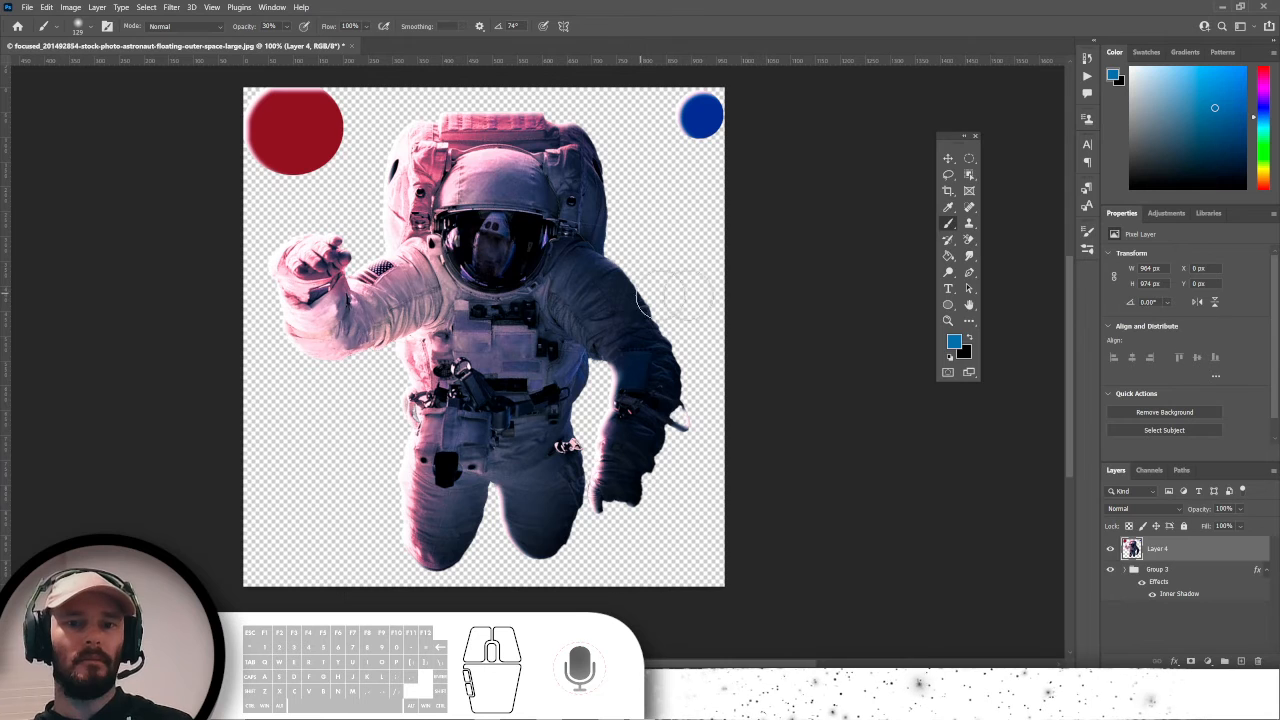
left_click(1125, 570)
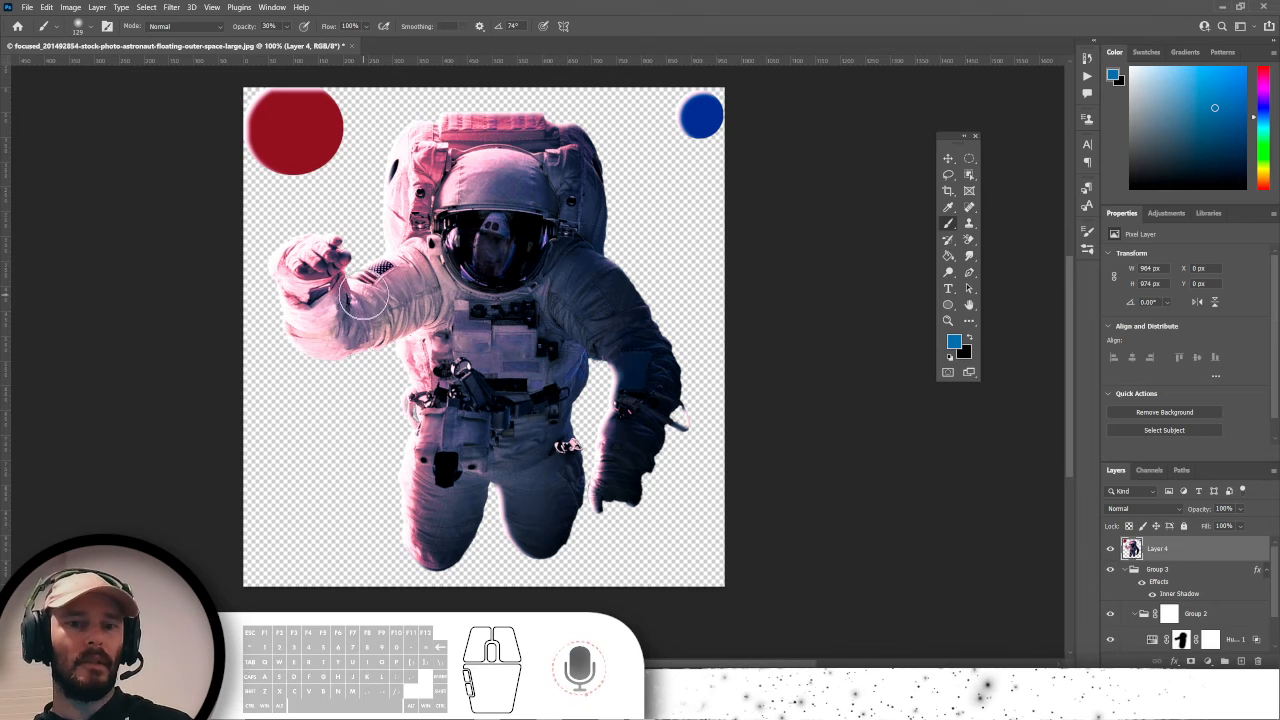
scroll(1220, 597, "down", 1)
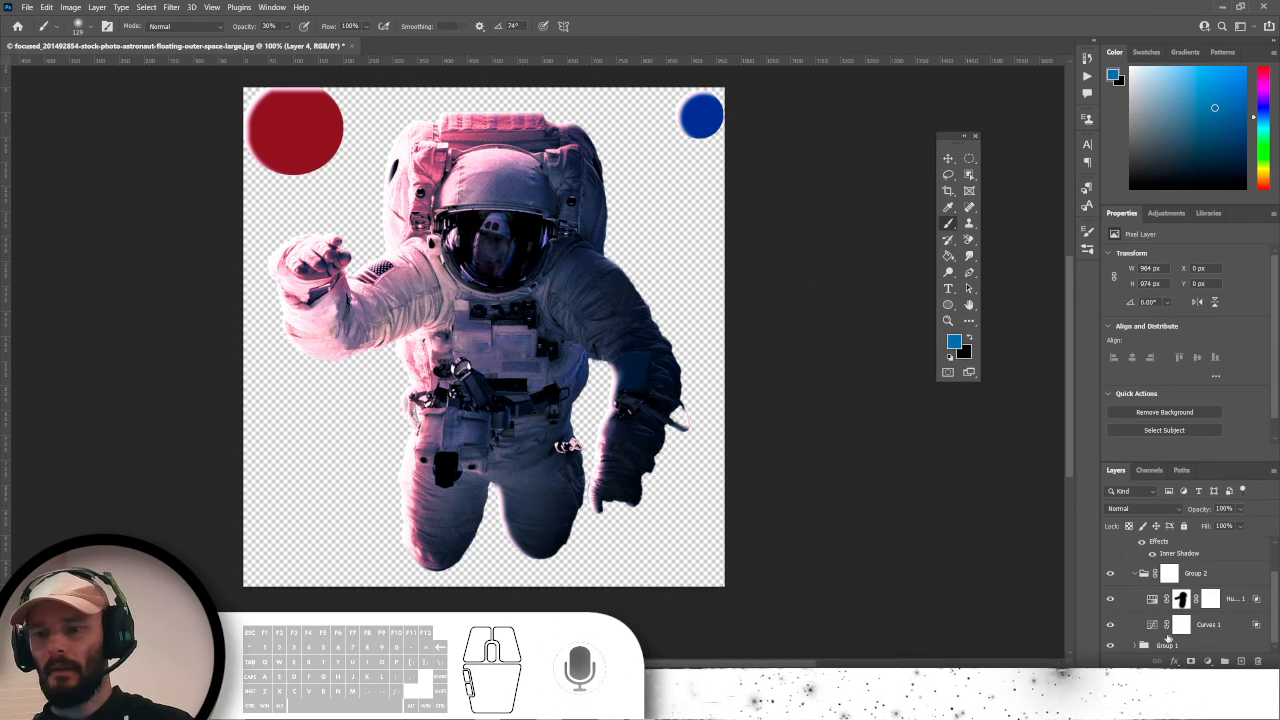
left_click(1132, 650)
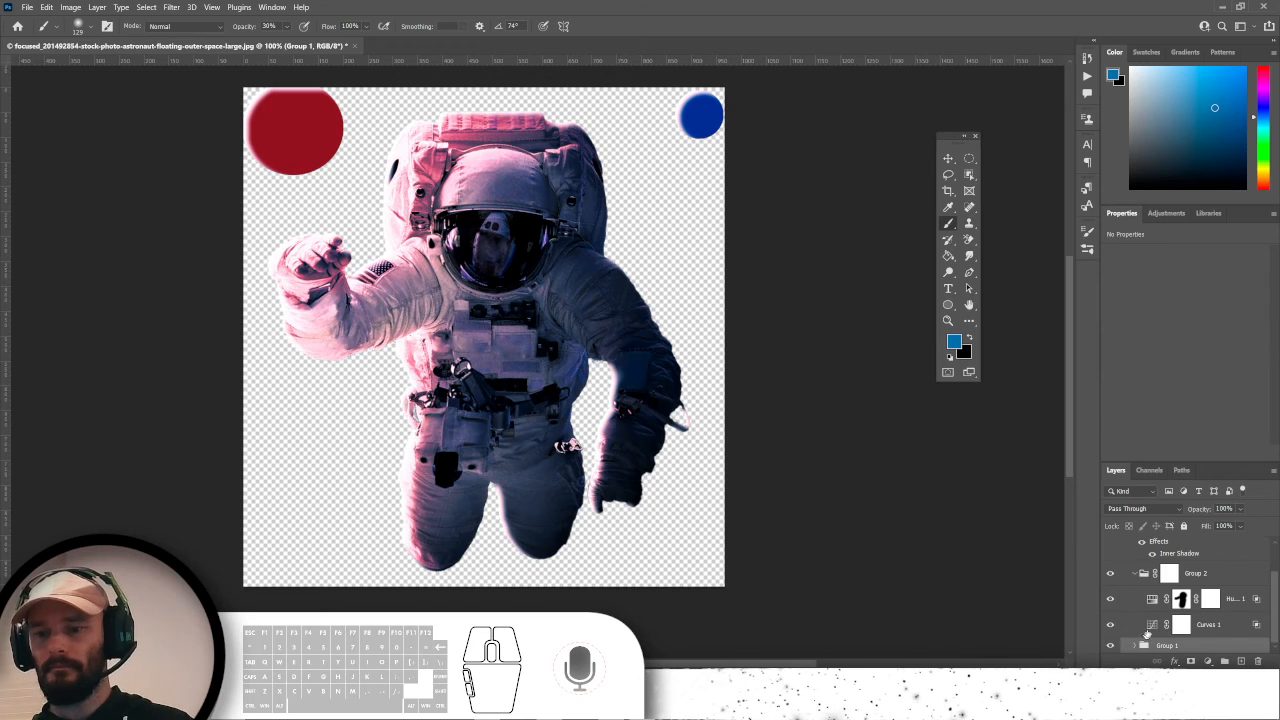
left_click(1136, 646)
scroll(1160, 615, "down", 1)
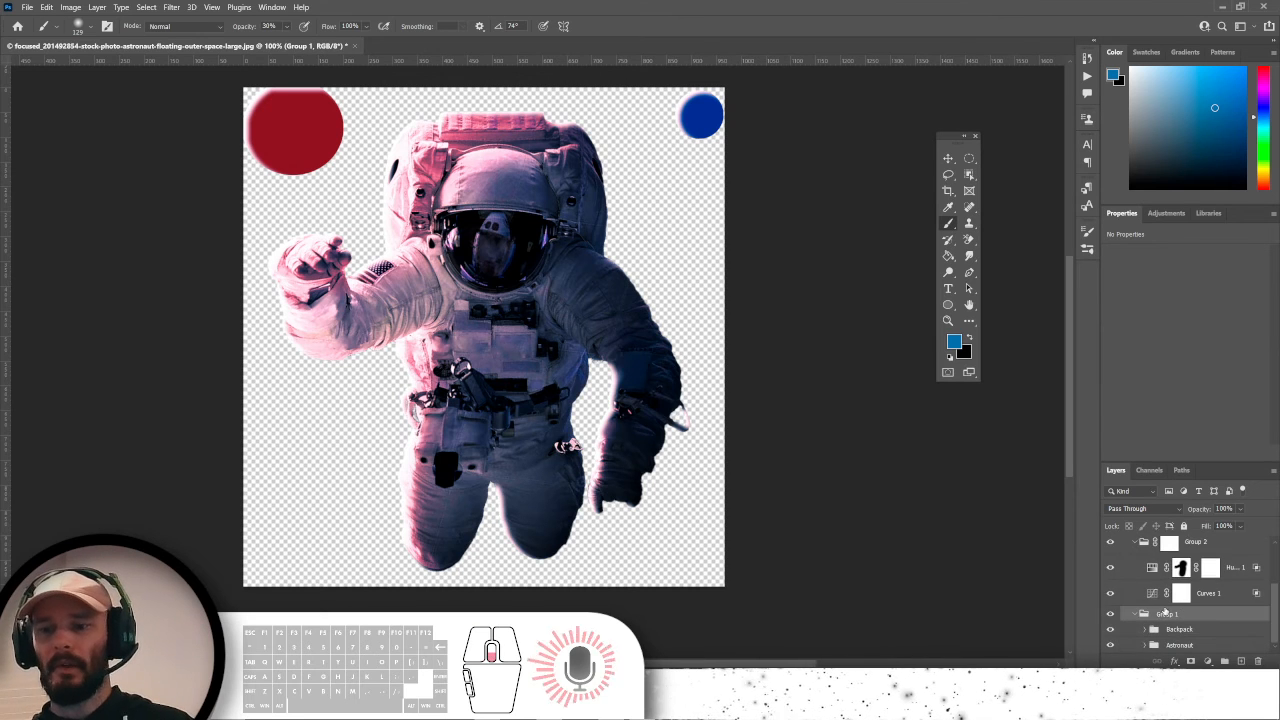
left_click(1147, 646)
scroll(1170, 615, "down", 1)
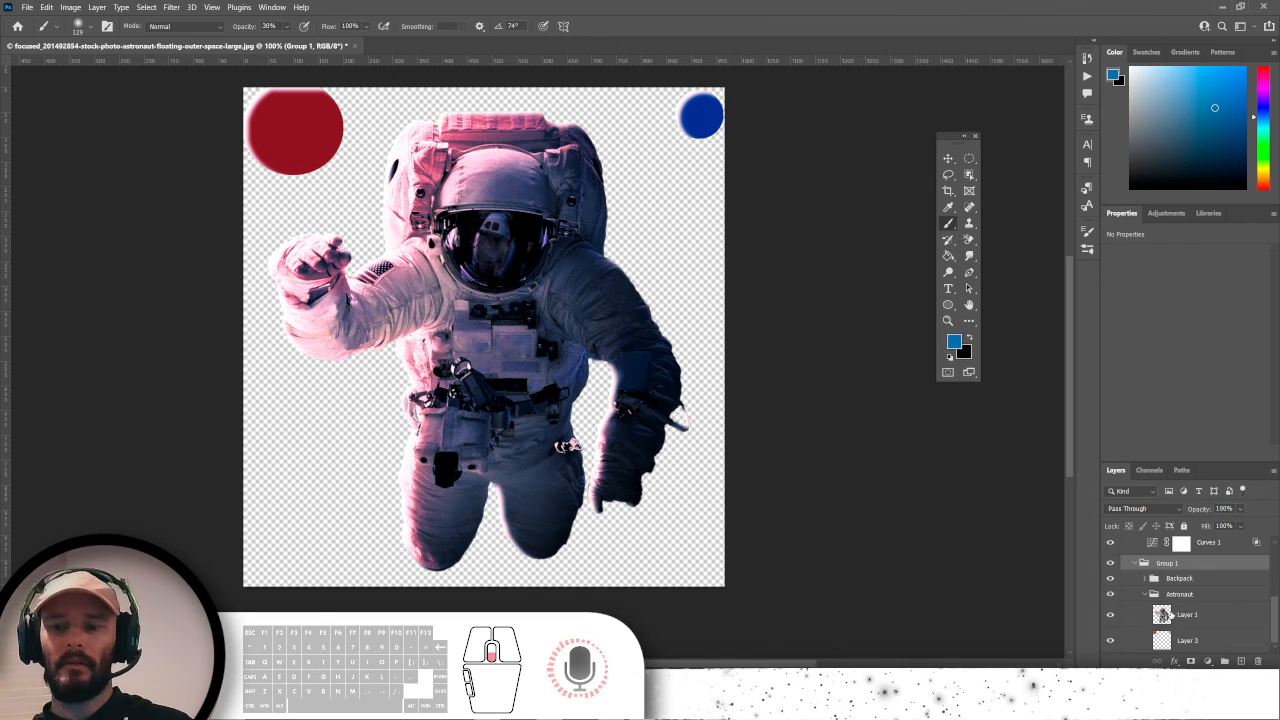
left_click(1162, 616, "ctrl")
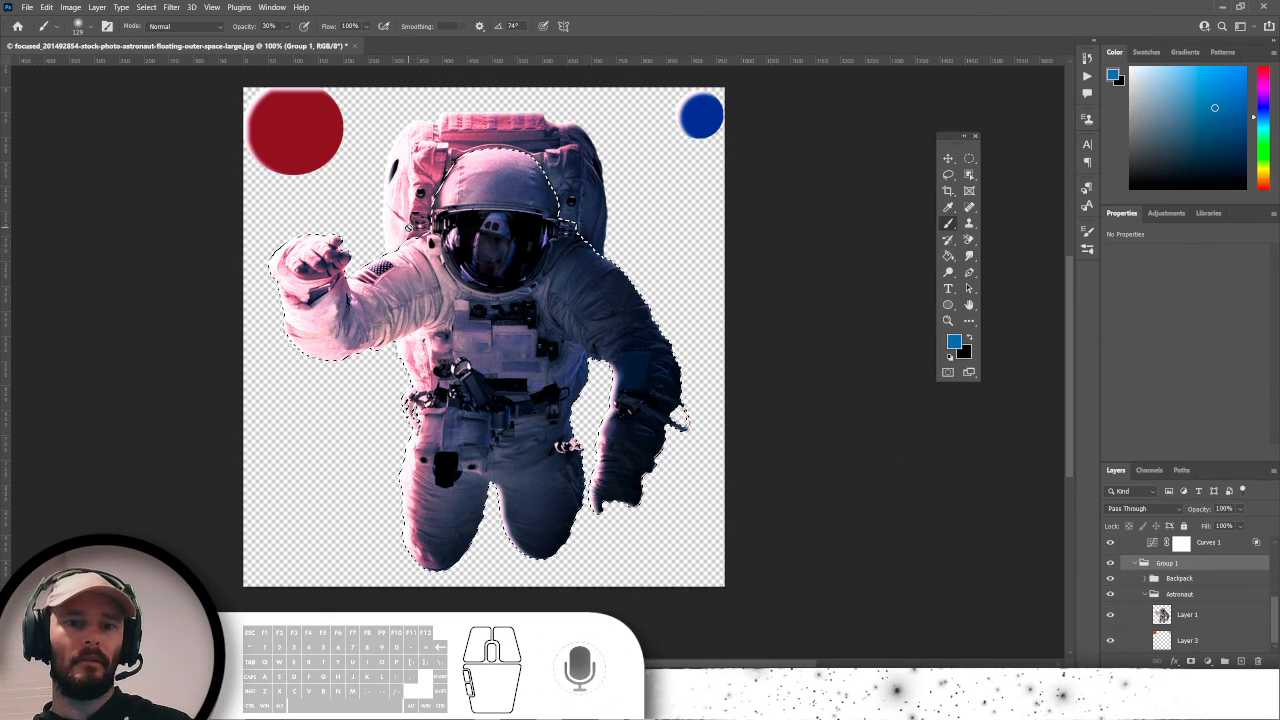
Add an Exposure adjustment above Layer 4, masked by the astronaut selection, and set its exposure to +1.58.
scroll(1168, 555, "up", 3)
left_click(1168, 555)
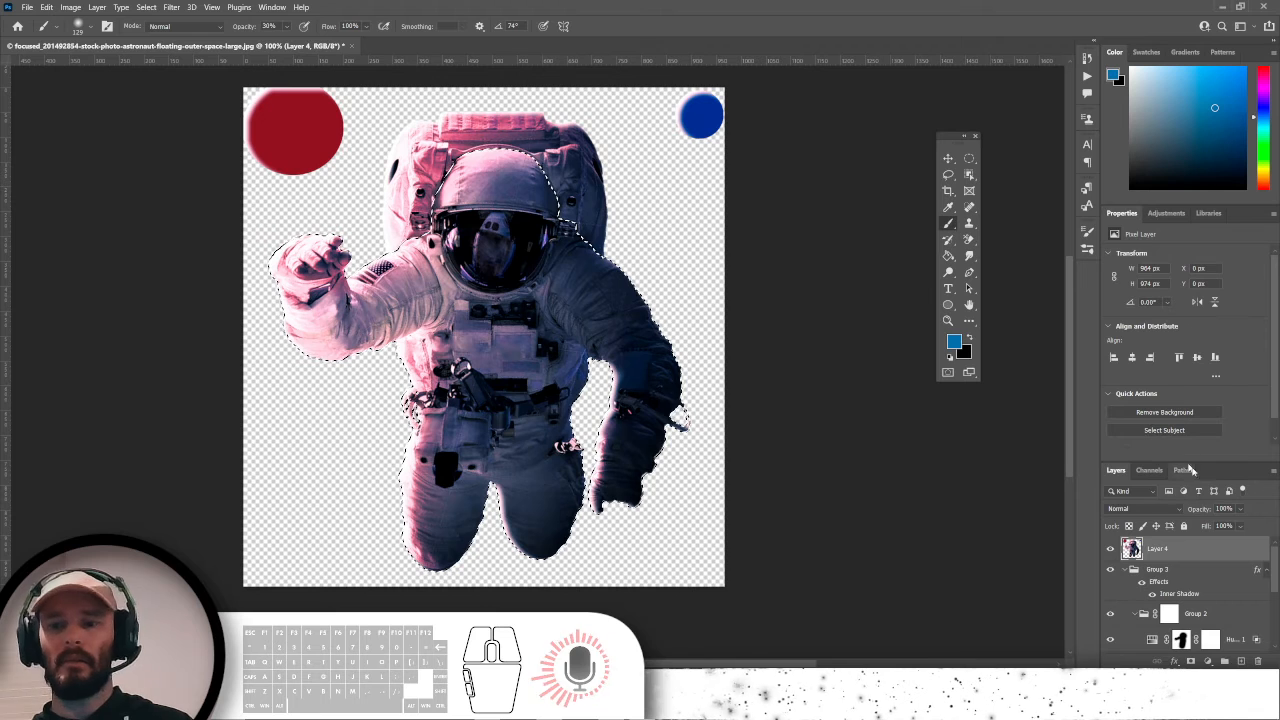
left_click(1208, 661)
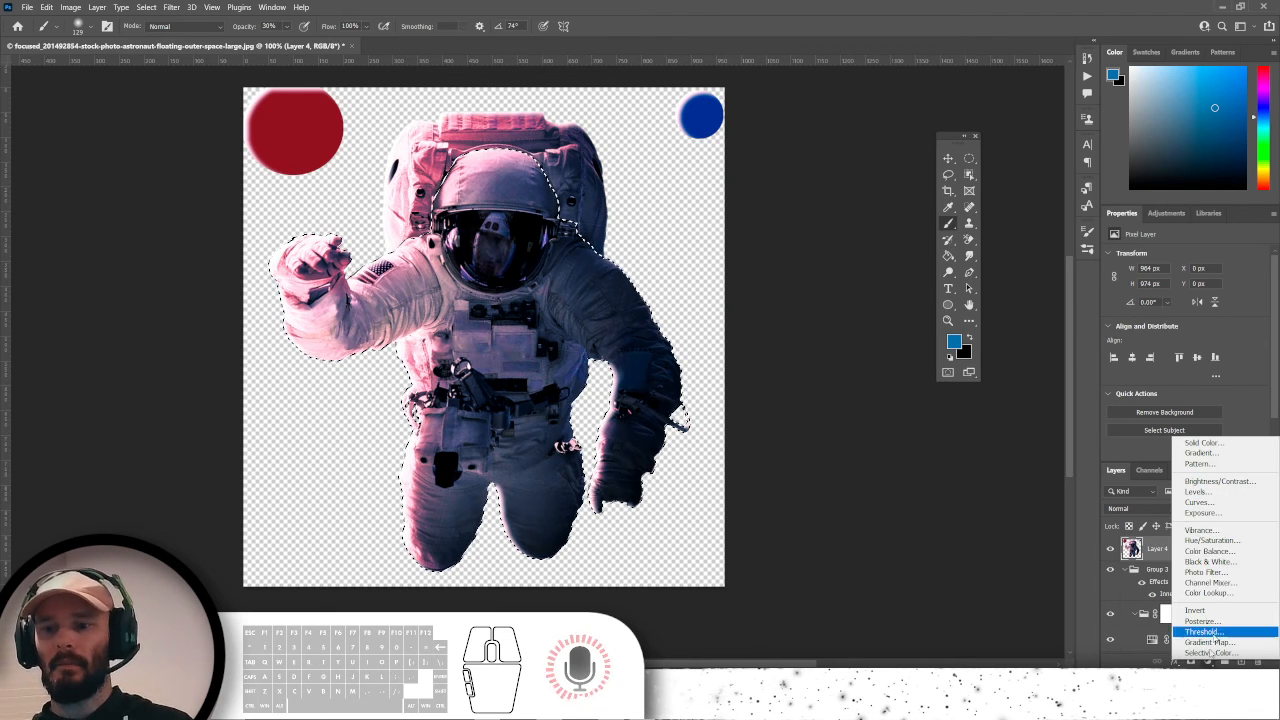
left_click(1200, 513)
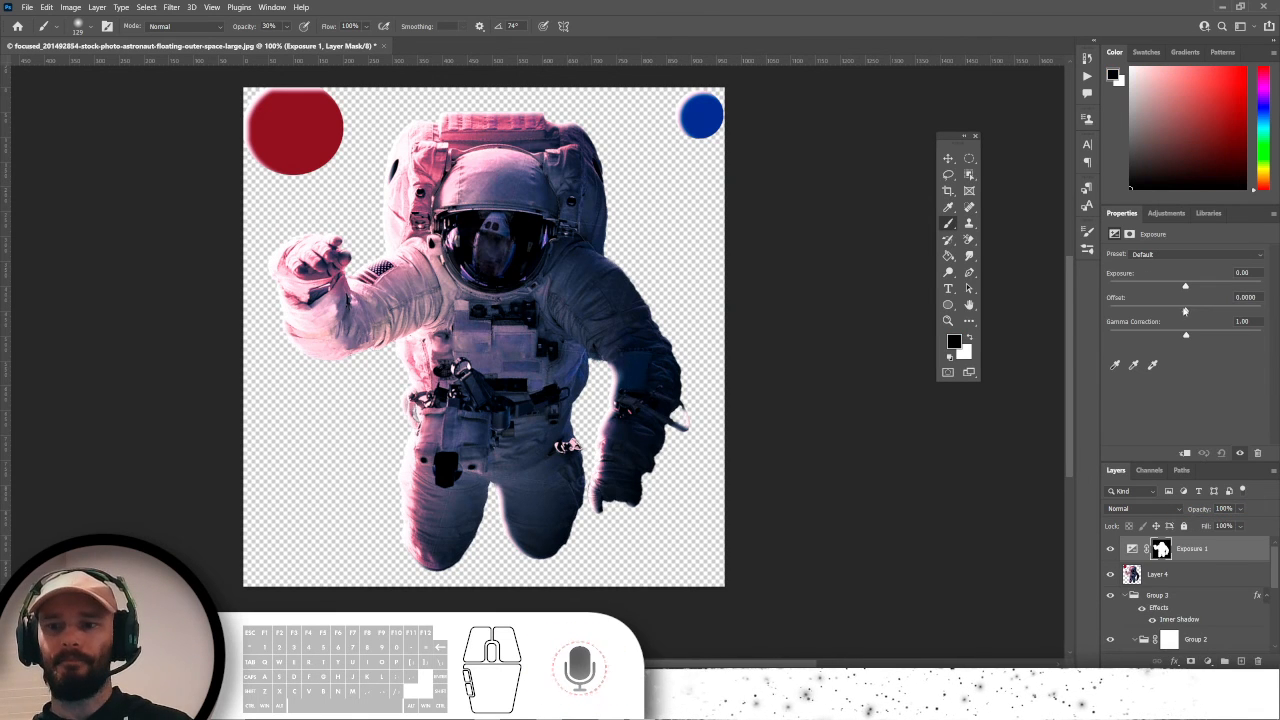
left_click_drag(1186, 290, 1203, 290)
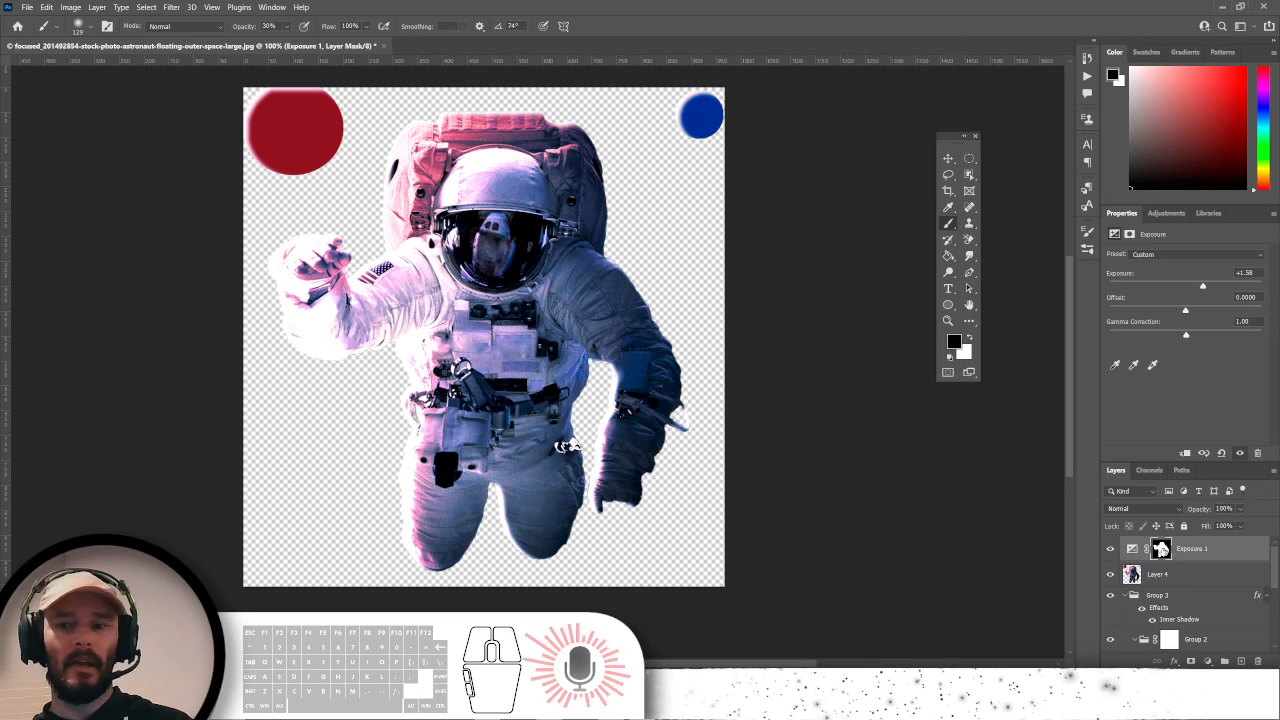
Invert the Exposure mask to brighten the backpack instead of the astronaut, and brush black at 30% opacity around the helmet to soften it.
key("ctrl+i")
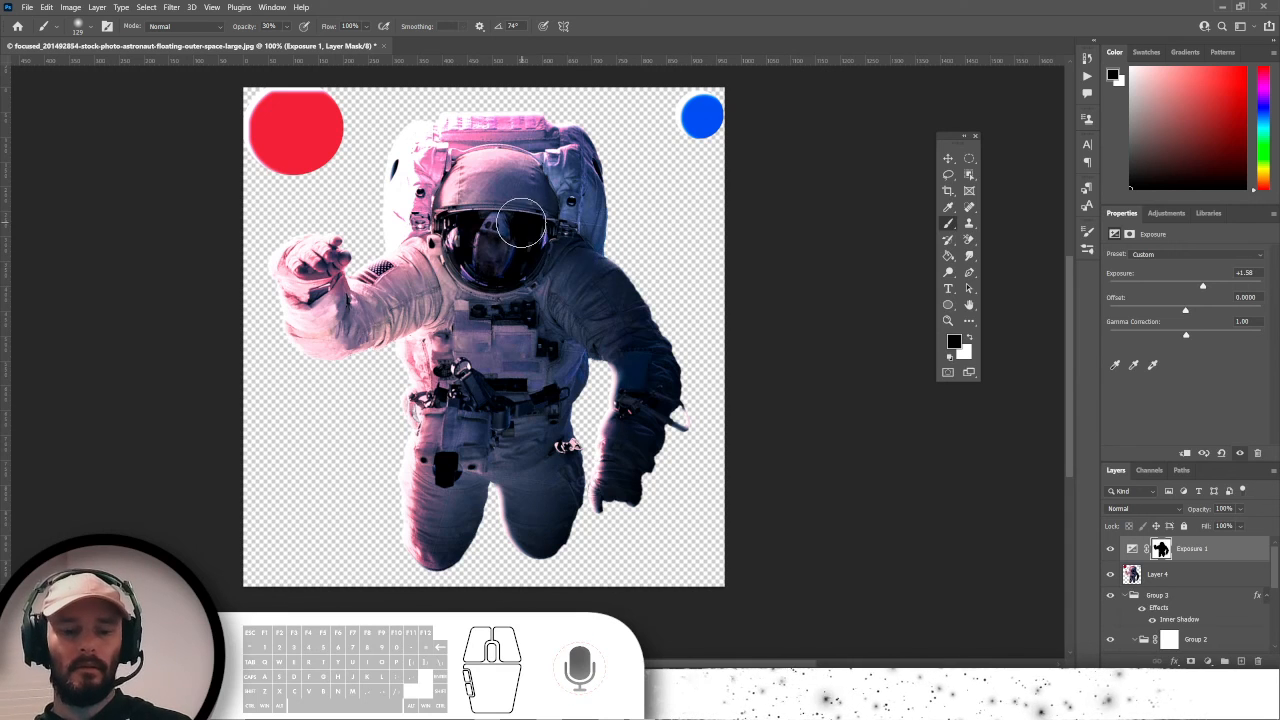
mouse_move(442, 183)
left_mouse_down()
mouse_move(420, 207)
mouse_move(480, 165)
mouse_move(530, 160)
mouse_move(588, 180)
mouse_move(428, 175)
mouse_move(415, 209)
mouse_move(484, 177)
left_mouse_up()
scroll(492, 259, "down", 3)
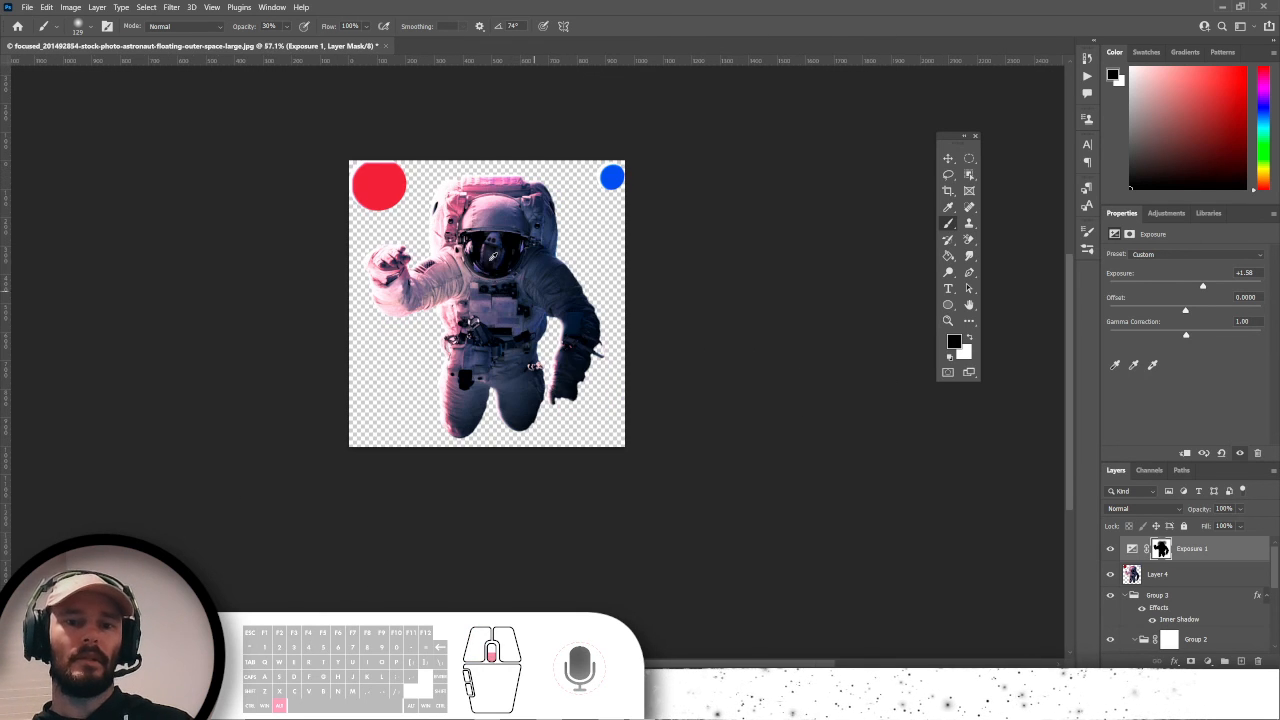
scroll(489, 260, "up", 2)
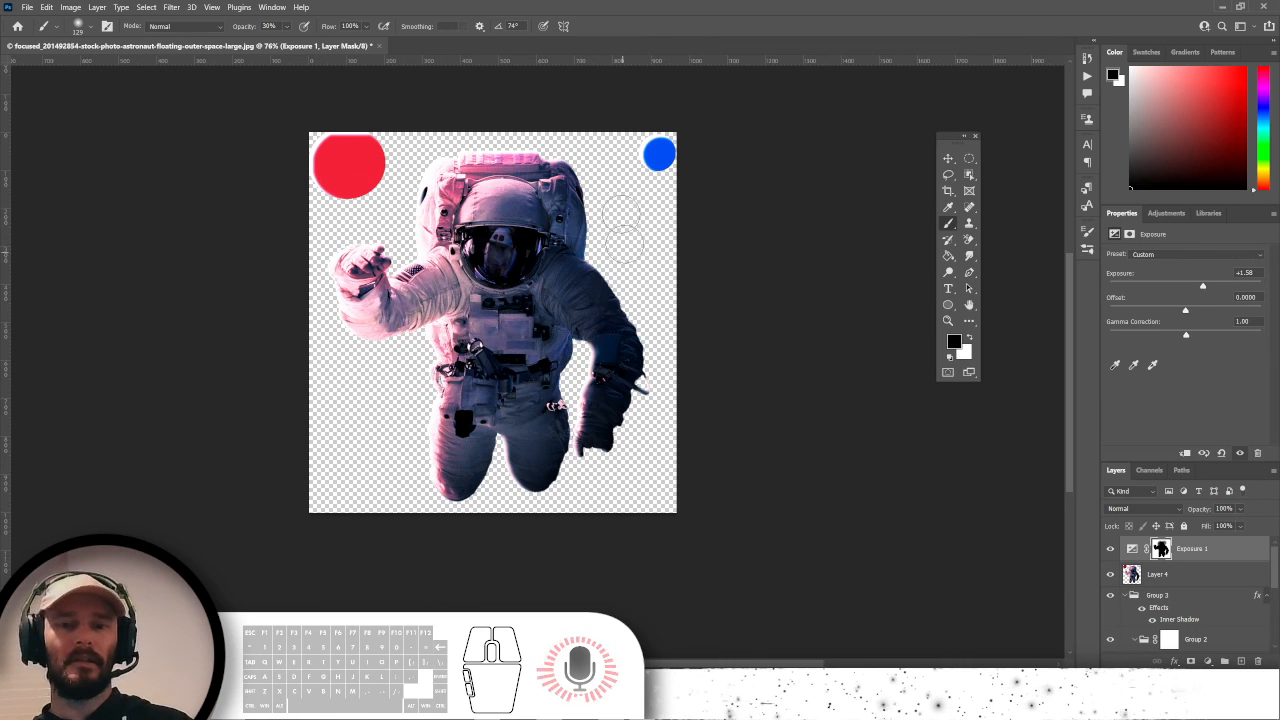
scroll(497, 270, "up", 1)
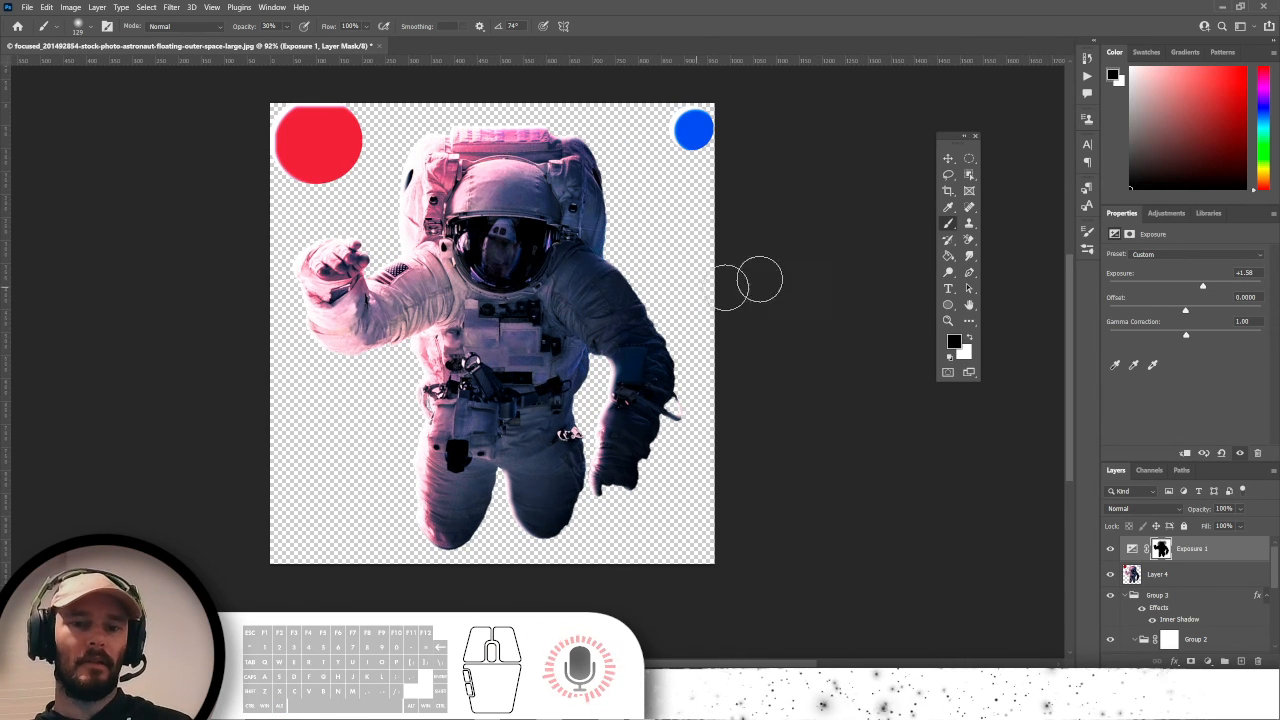